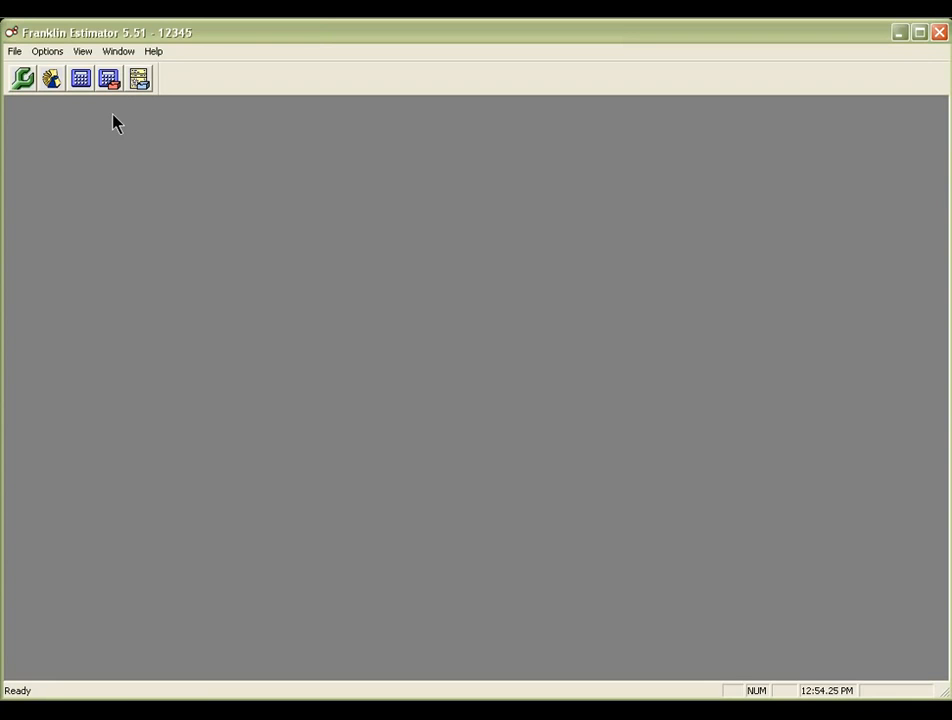
Create a new Flat Sheet estimate and assign Jims Cafe as its customer.
left_click(84, 86)
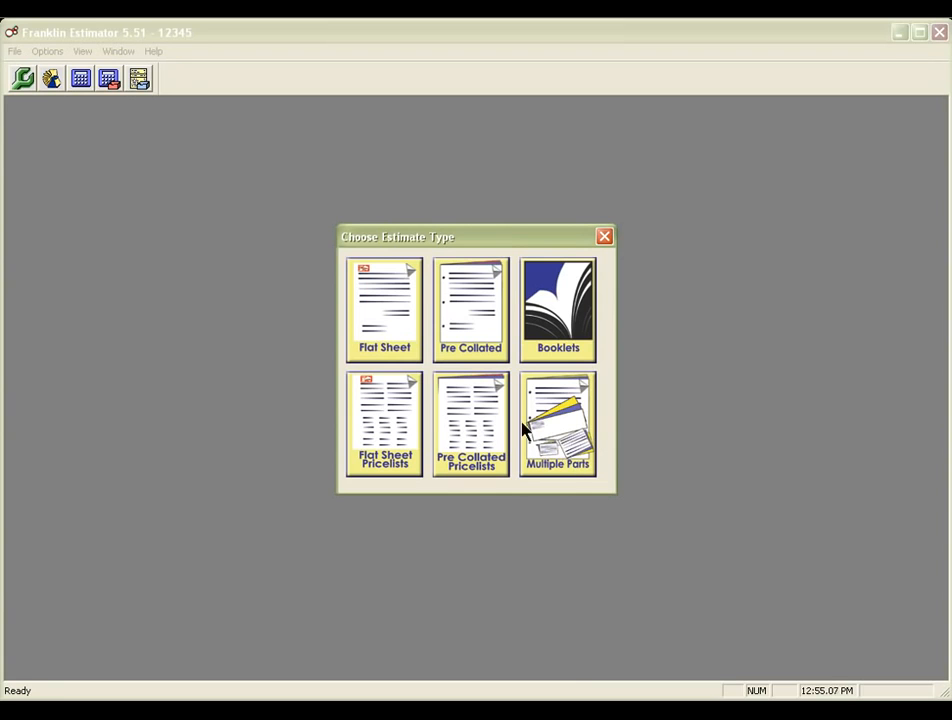
left_click(401, 344)
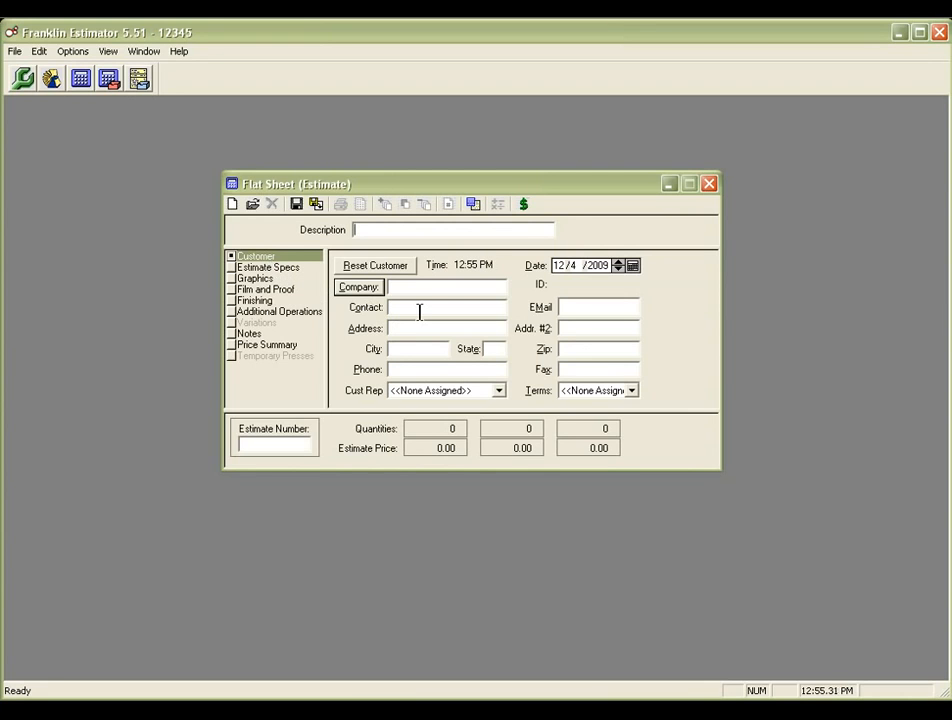
left_click(262, 257)
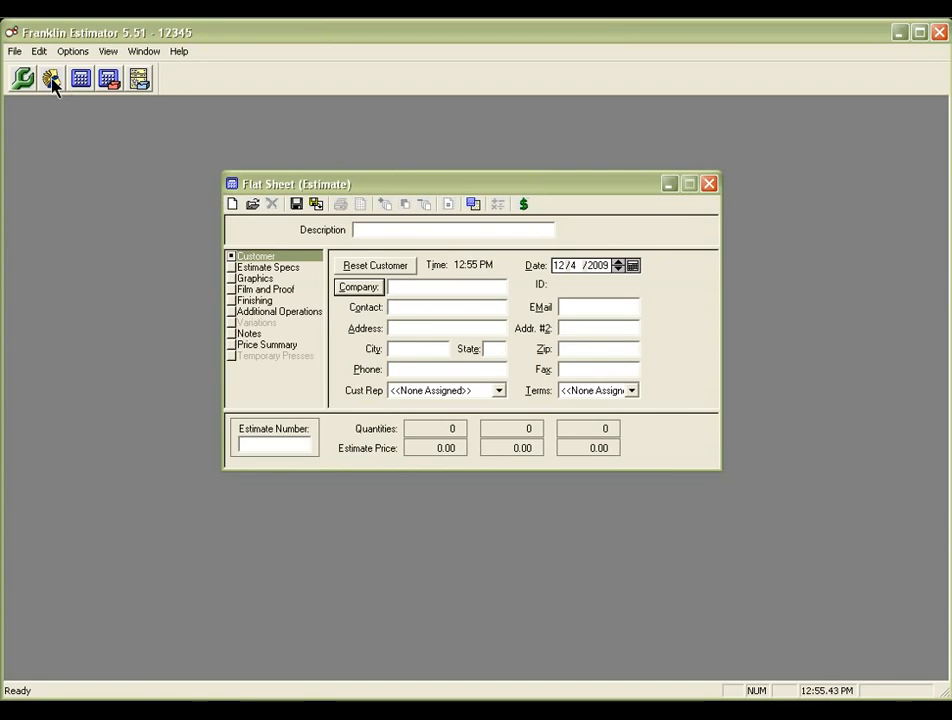
left_click(360, 288)
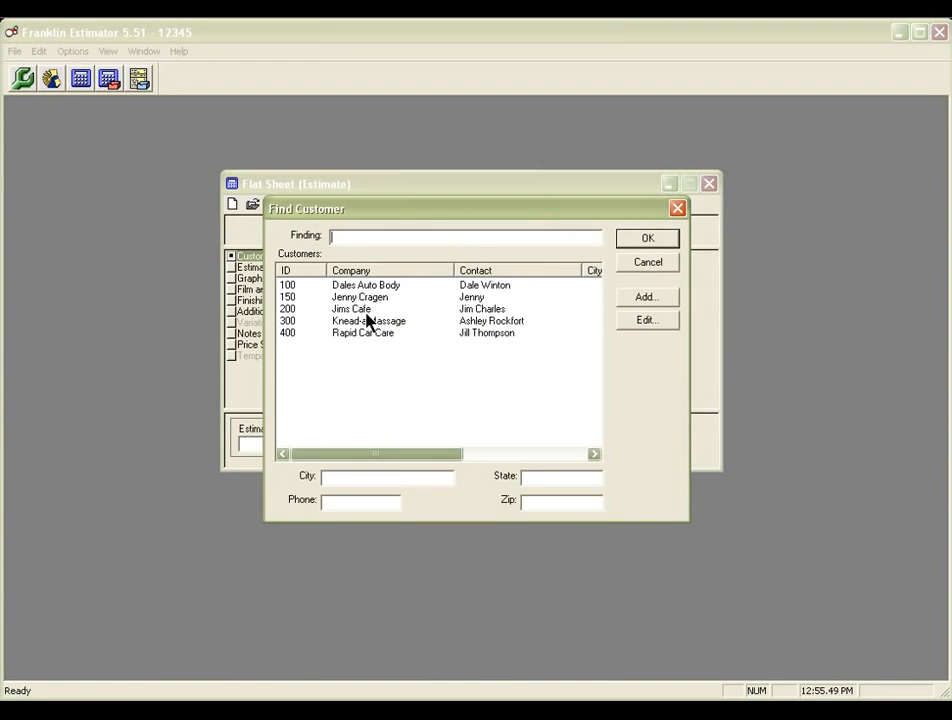
left_click(367, 321)
double_click(366, 313)
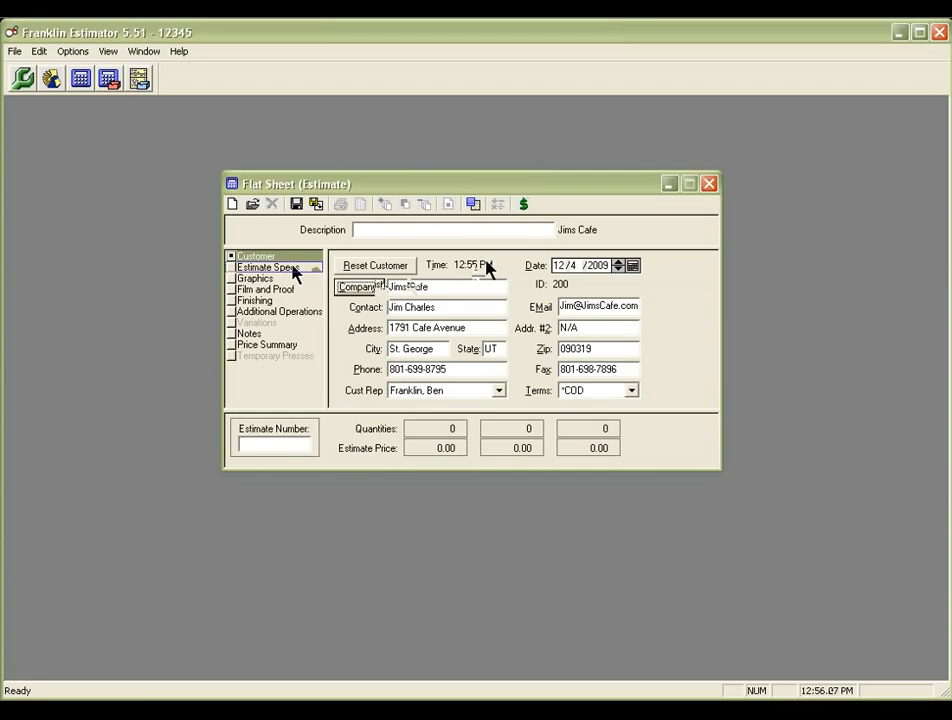
Set the estimate quantities to 600, 1000 and 5000, and the finished size to 8.5 x 11.
left_click(488, 266)
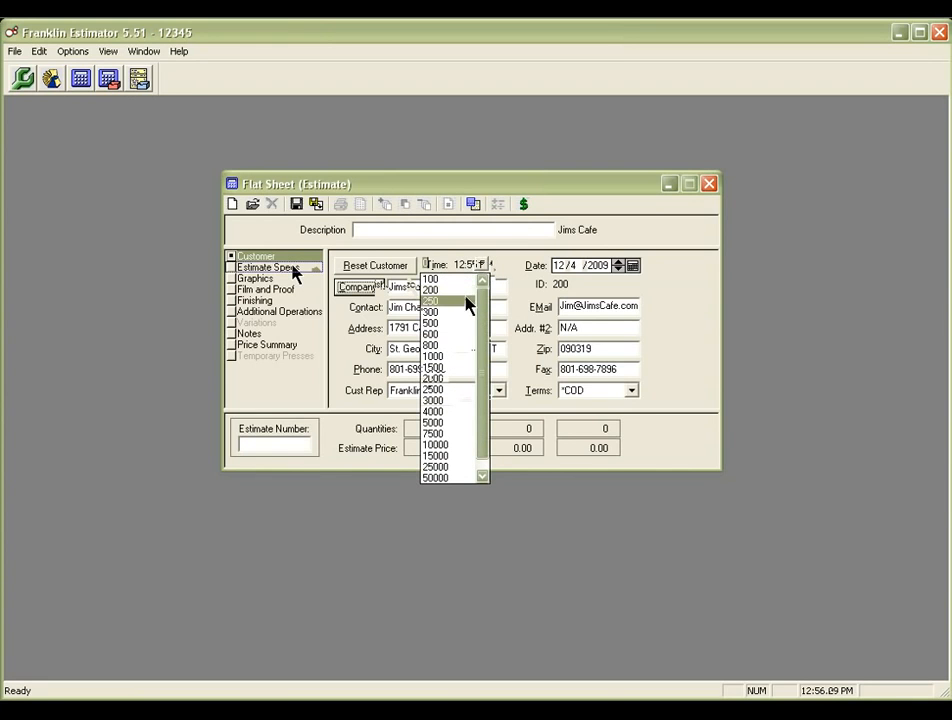
left_click(449, 336)
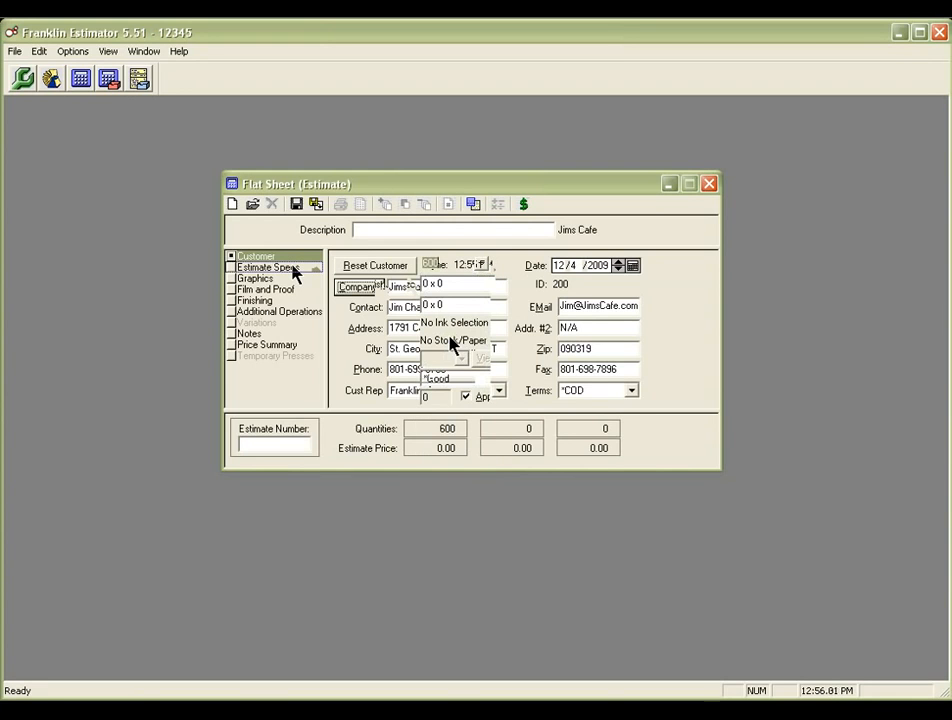
left_click(556, 267)
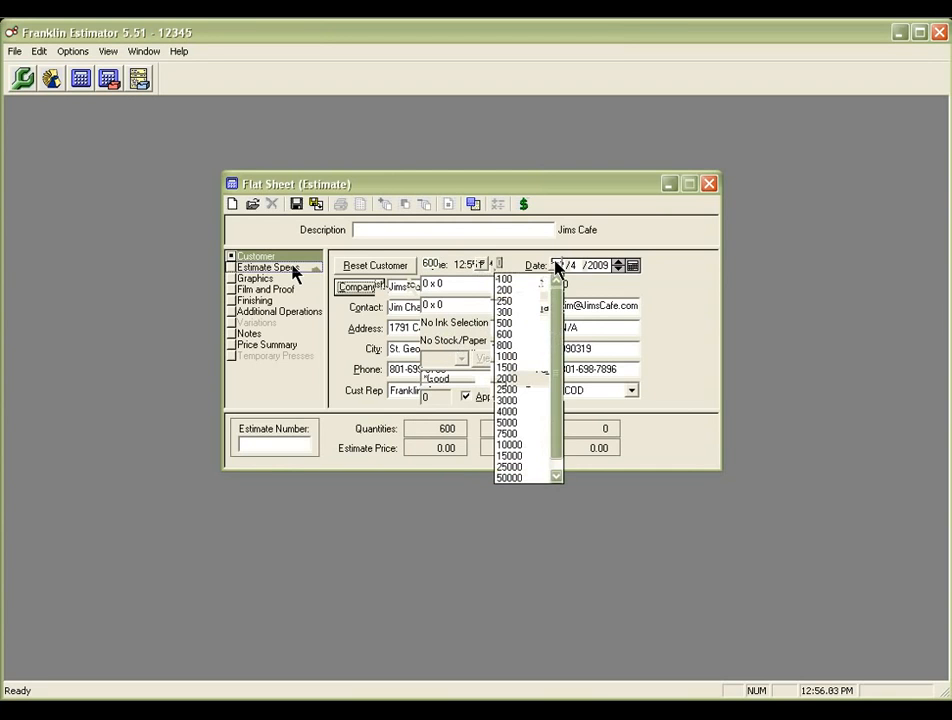
left_click(513, 357)
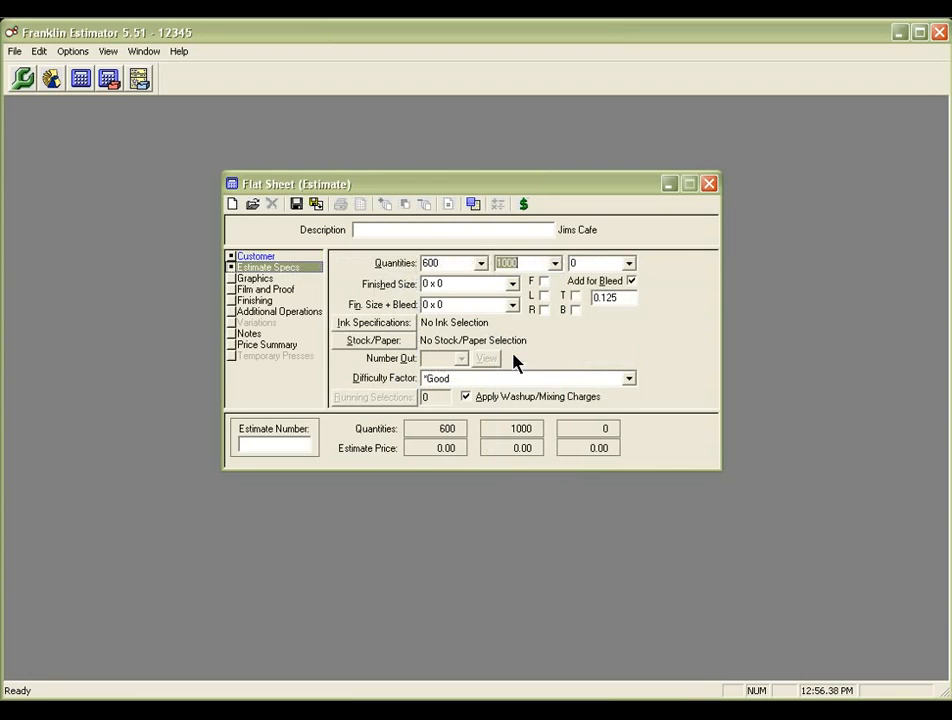
left_click(596, 265)
key("BackSpace")
type("5000")
left_click(513, 286)
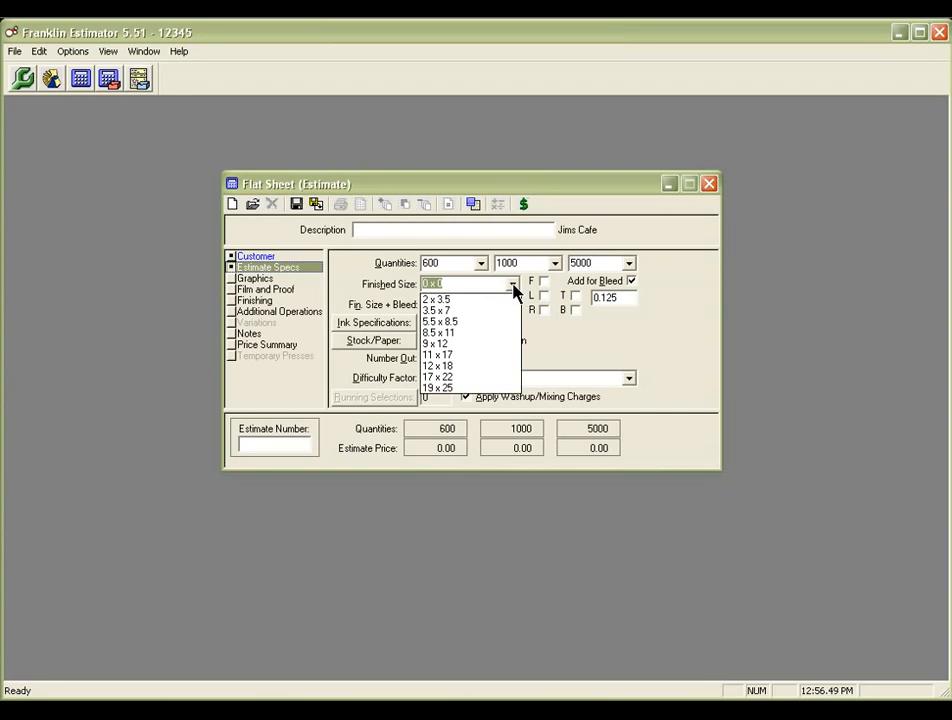
left_click(476, 333)
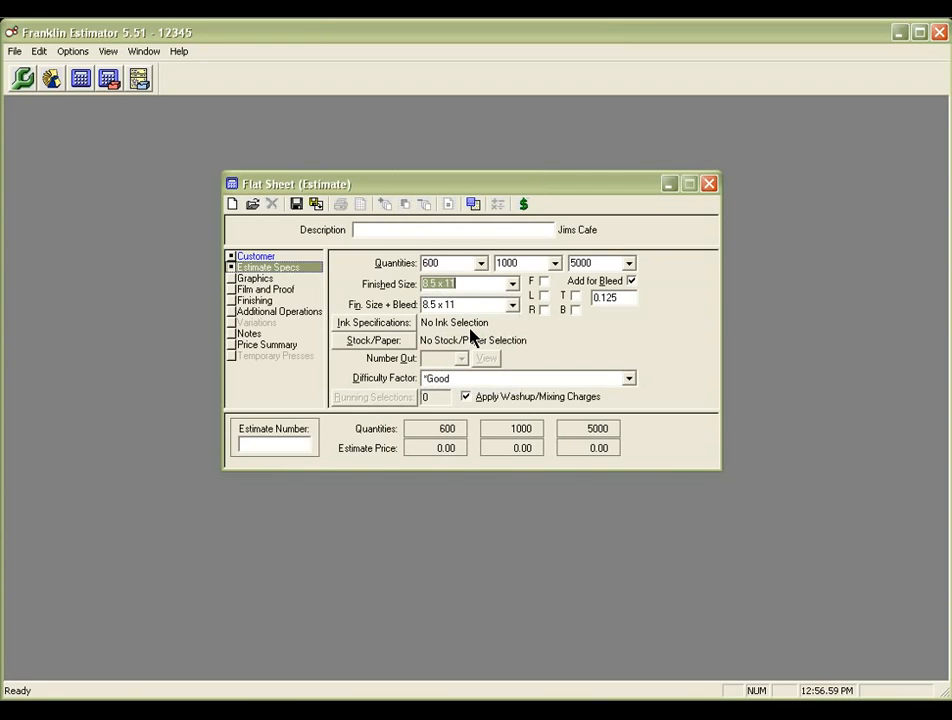
Choose the 1/0 Std.Color ink group and rename its front image ink to PMS 185.
left_click(398, 324)
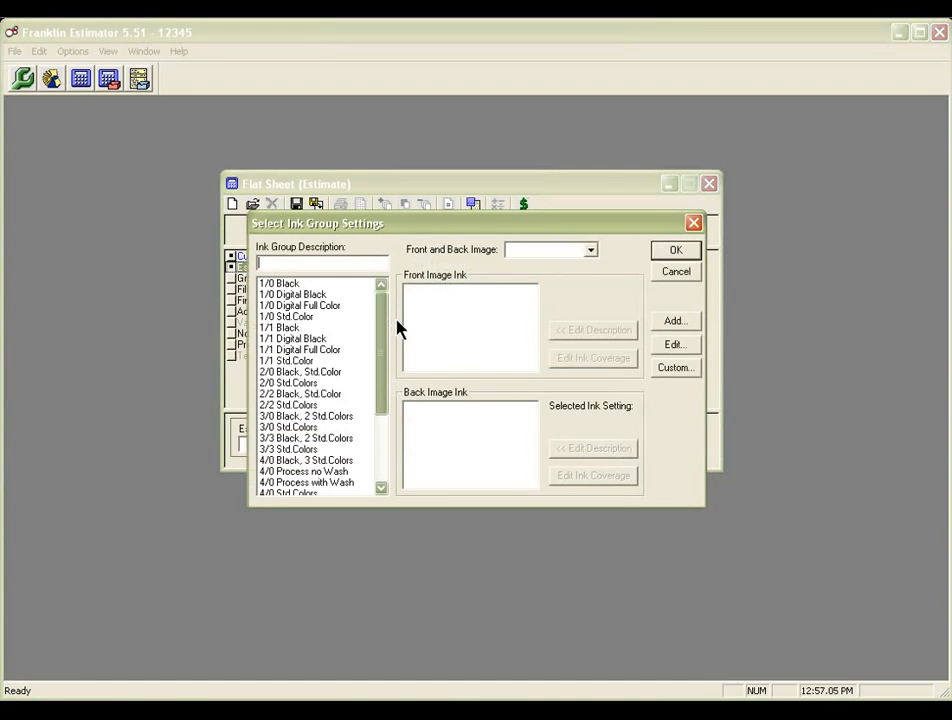
left_click(296, 318)
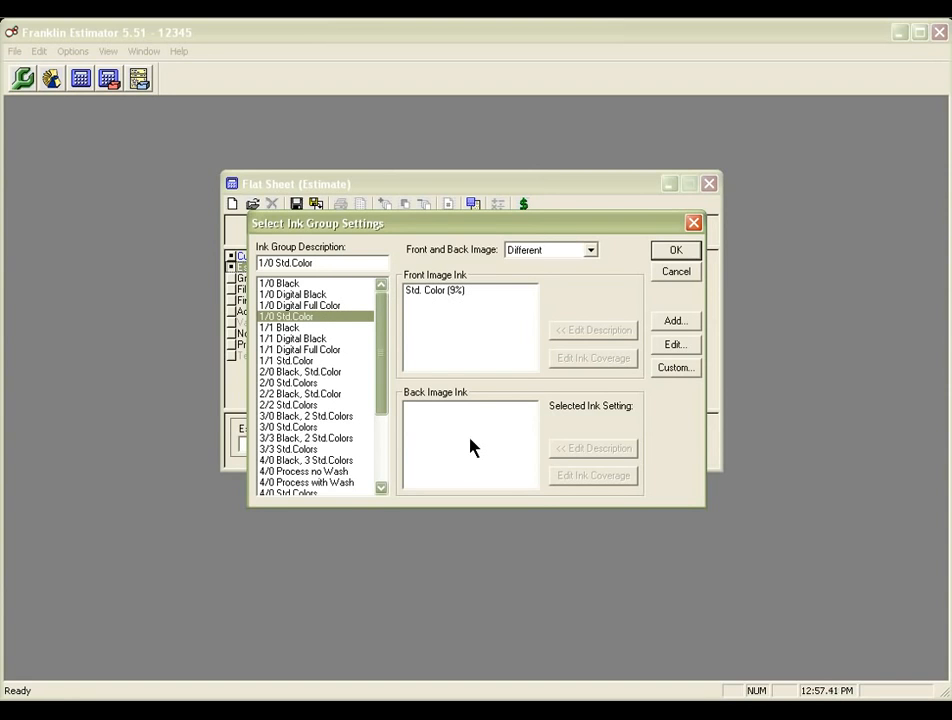
left_click(438, 292)
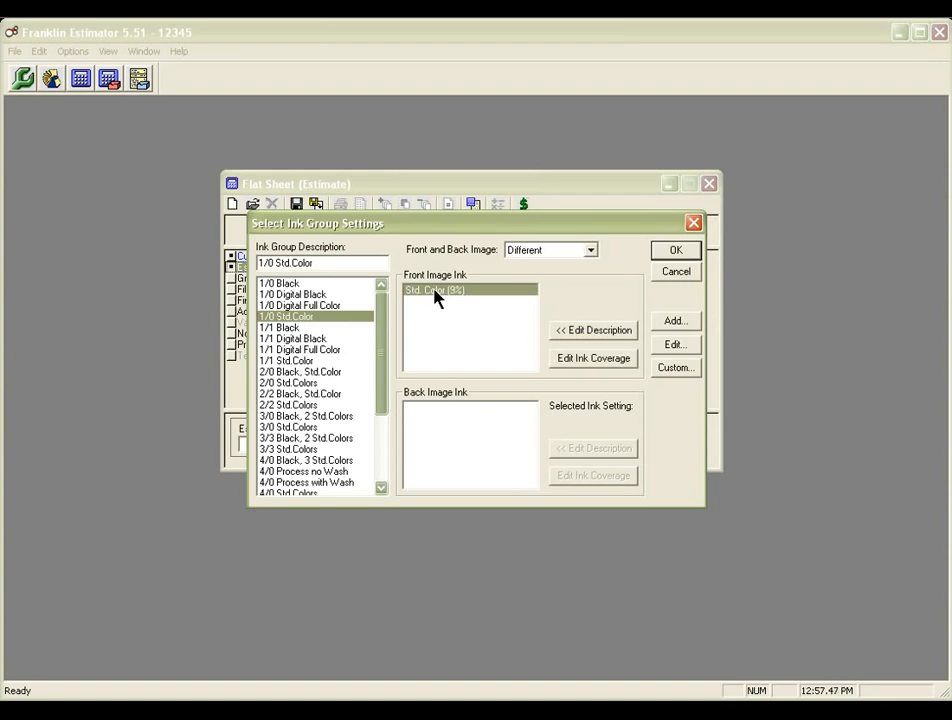
left_click(587, 340)
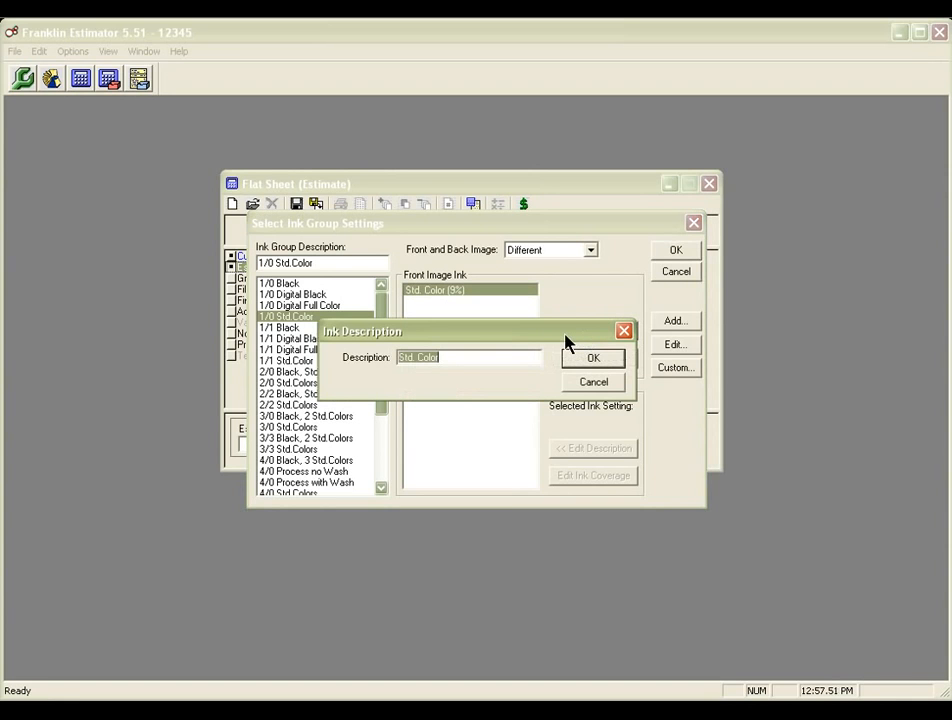
type("PMS 18")
type("5")
left_click(594, 365)
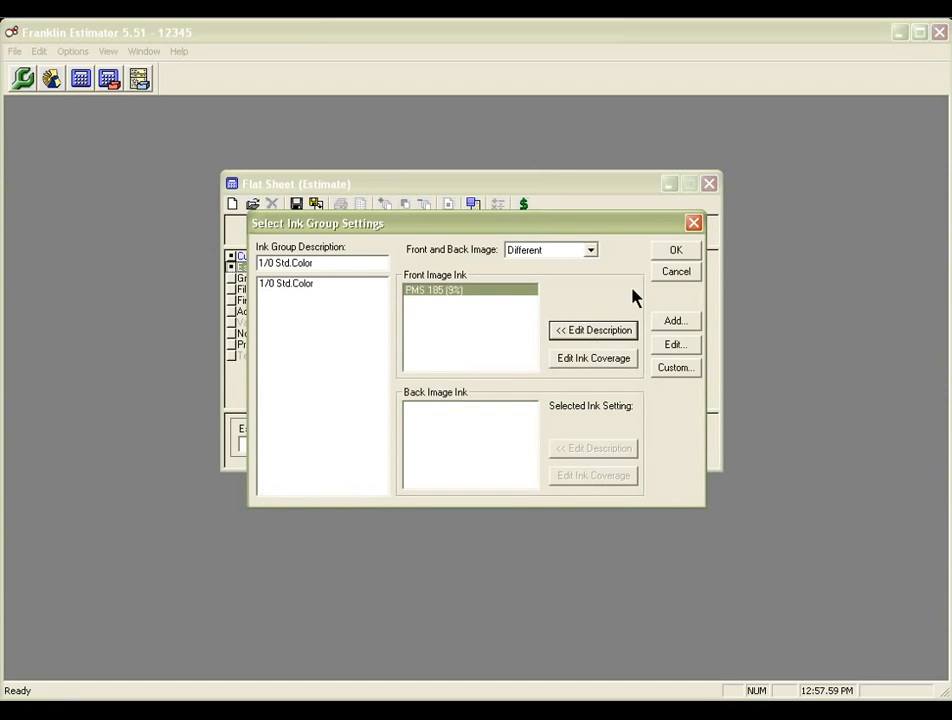
left_click(670, 255)
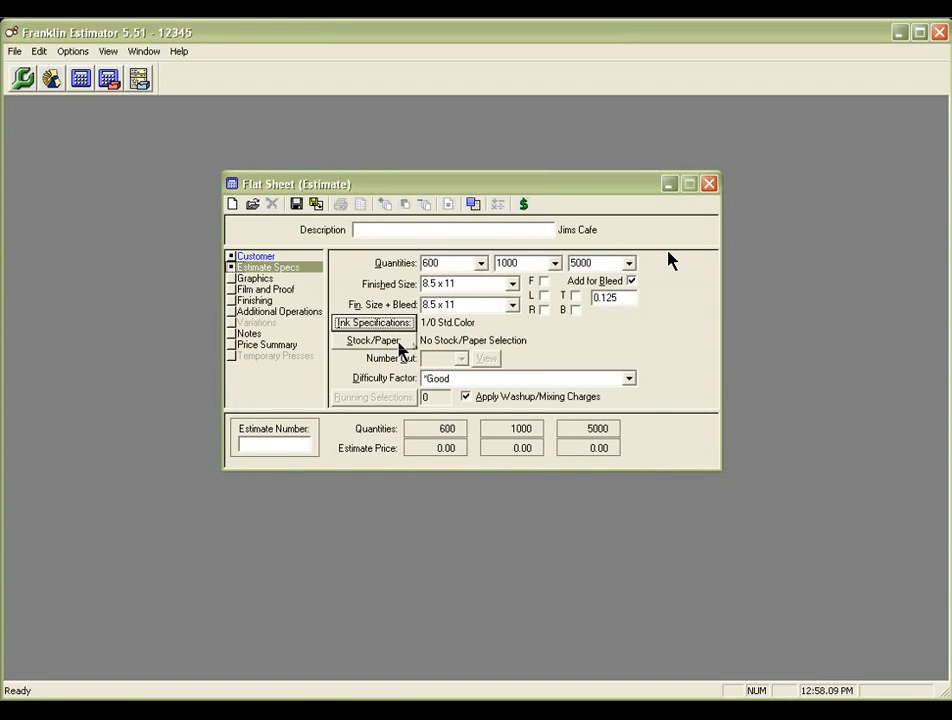
Filter the paper stock by size 8.5 x 11 and select Bond (Normal) for the estimate.
left_click(400, 346)
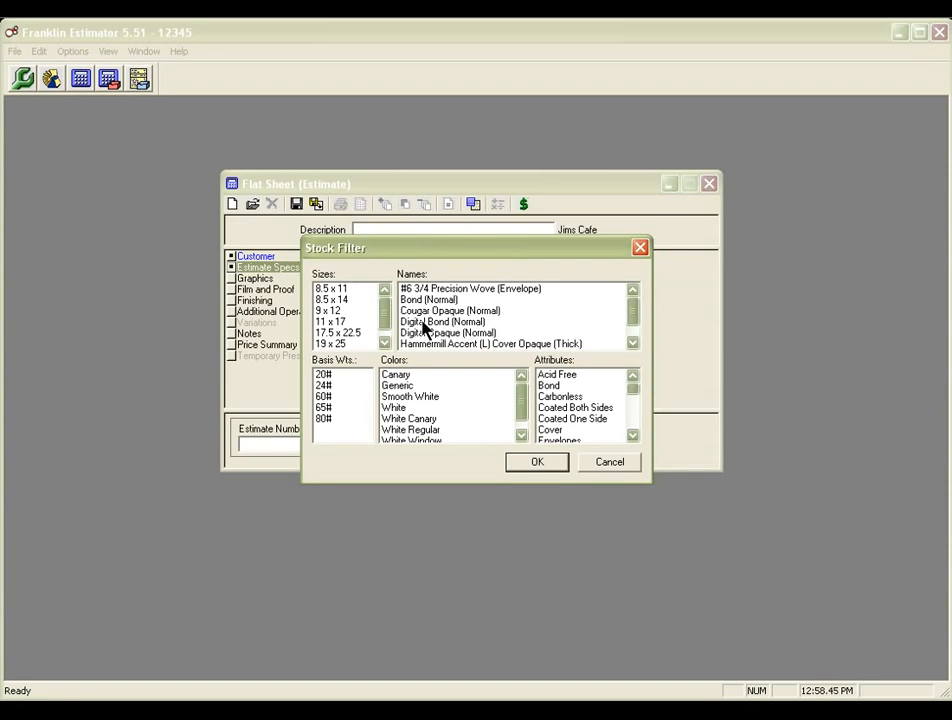
left_click(334, 289)
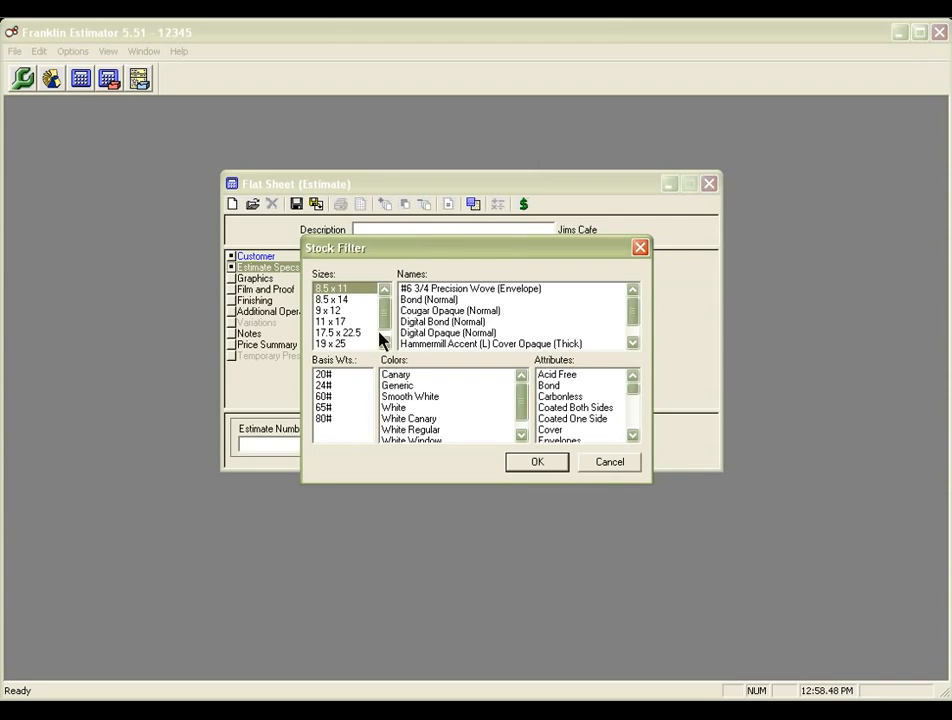
left_click(517, 461)
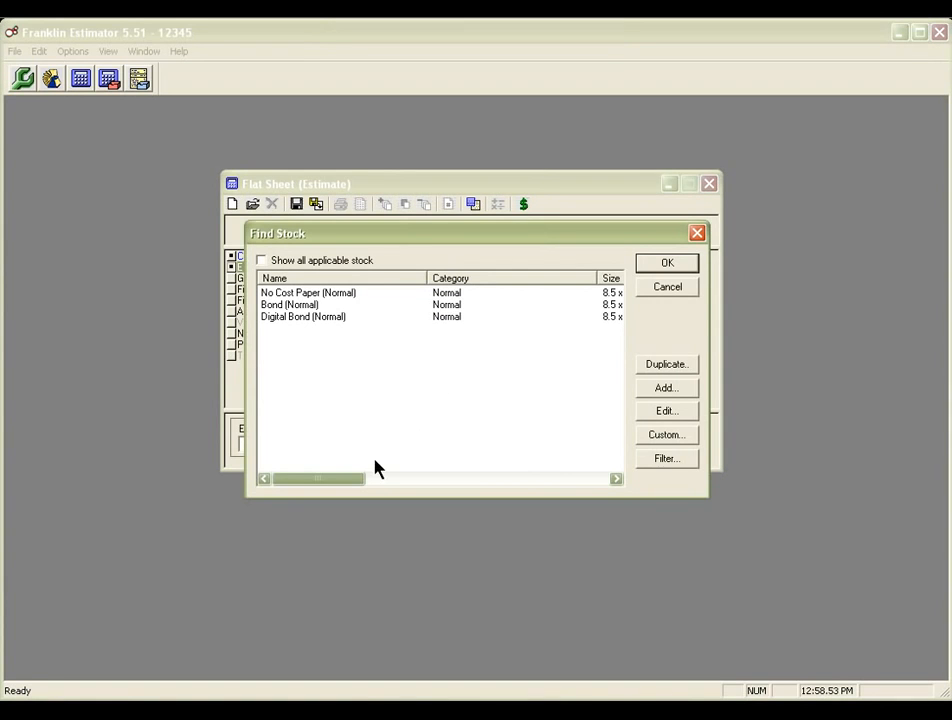
left_click_drag(353, 482, 361, 482)
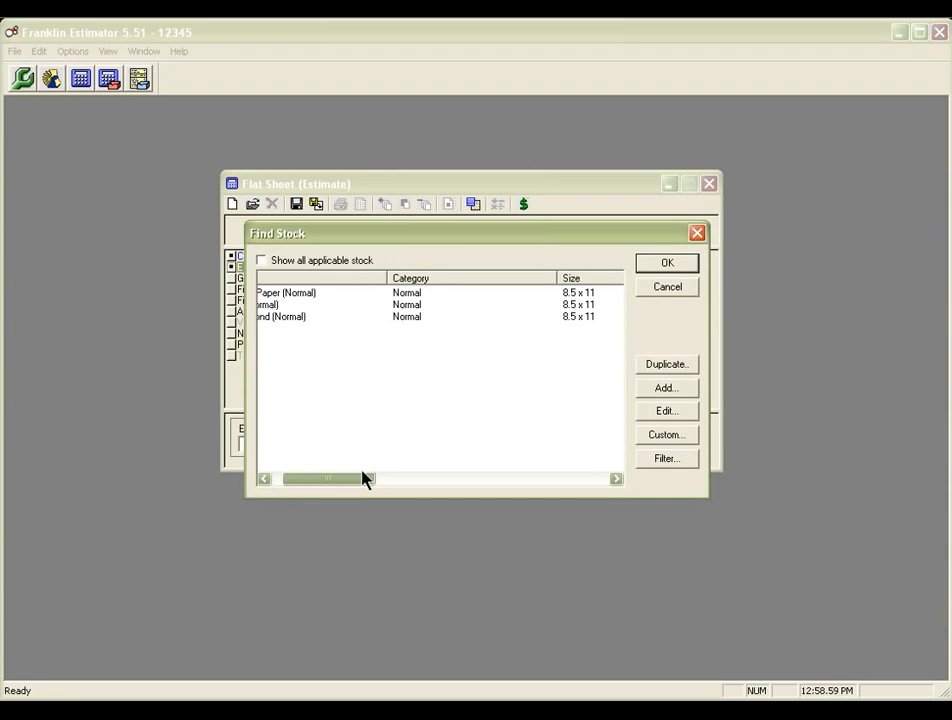
left_click_drag(361, 479, 354, 479)
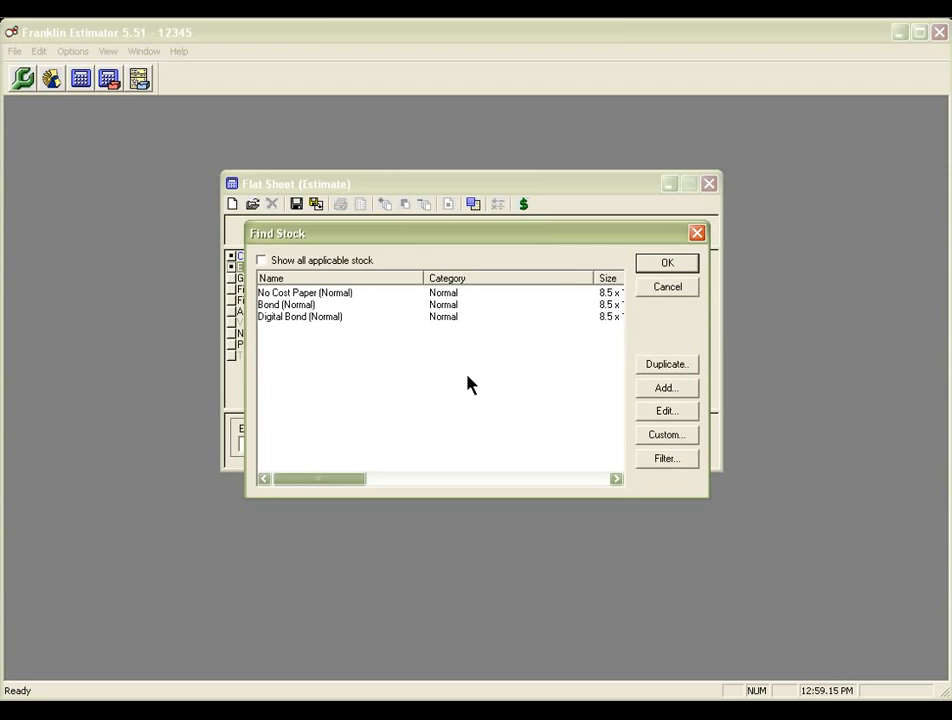
left_click(308, 305)
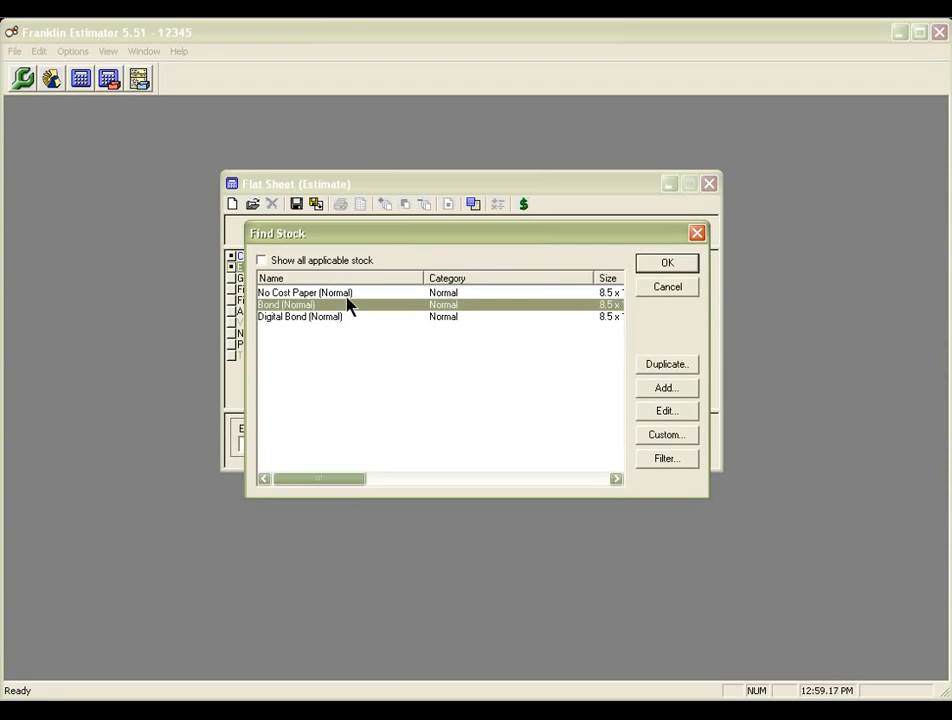
left_click(668, 264)
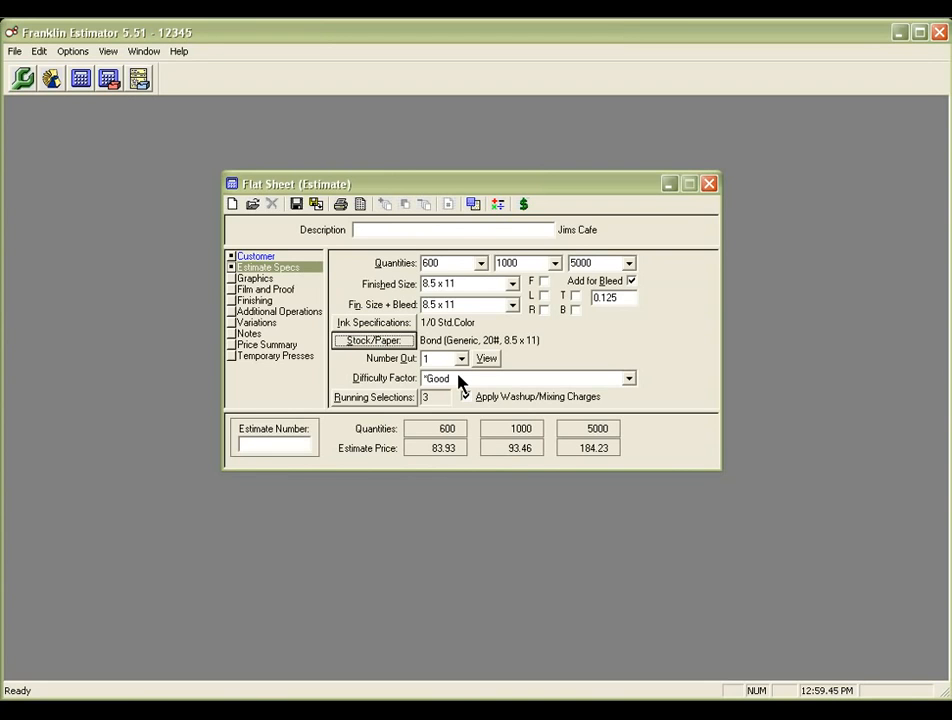
Compare the running selections and lock the 1up '12.625 x 18 1c' CTP Poly option for the 600 quantity.
left_click(465, 396)
left_click(399, 398)
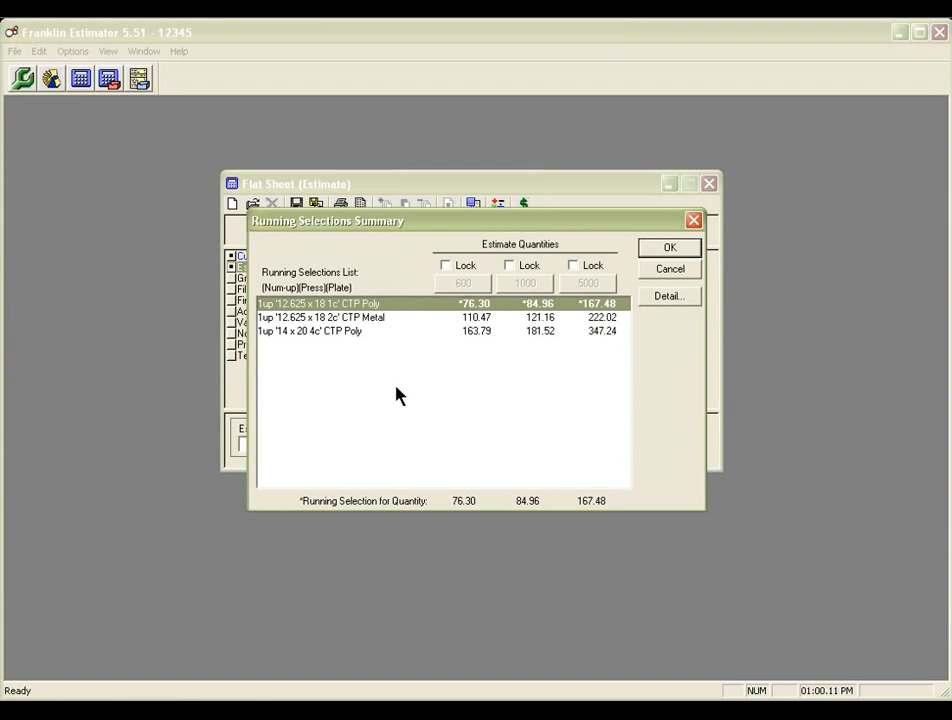
left_click(361, 332)
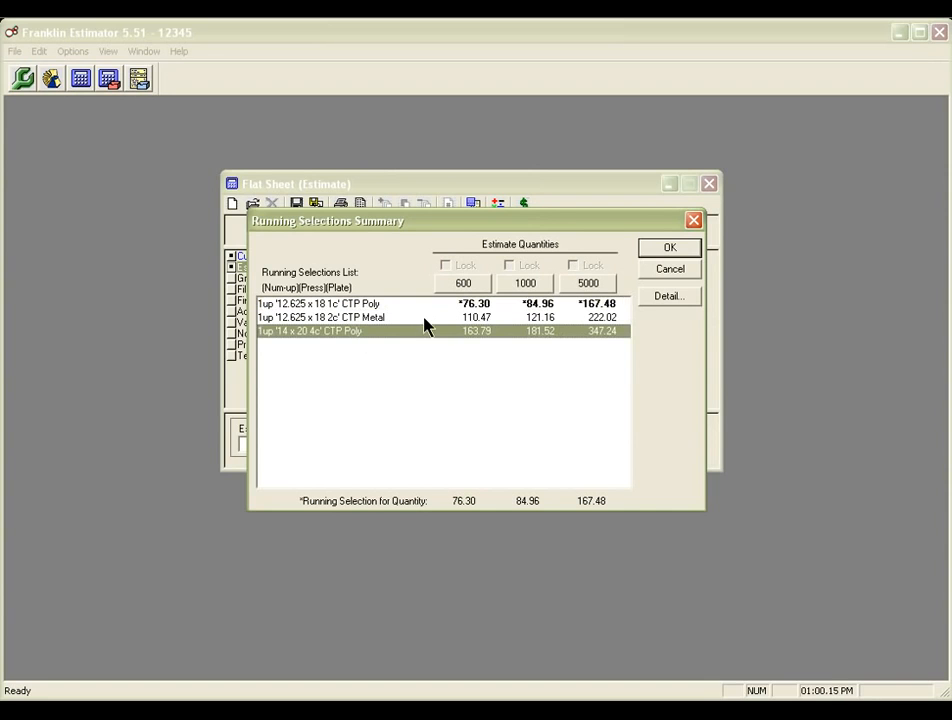
left_click(484, 321)
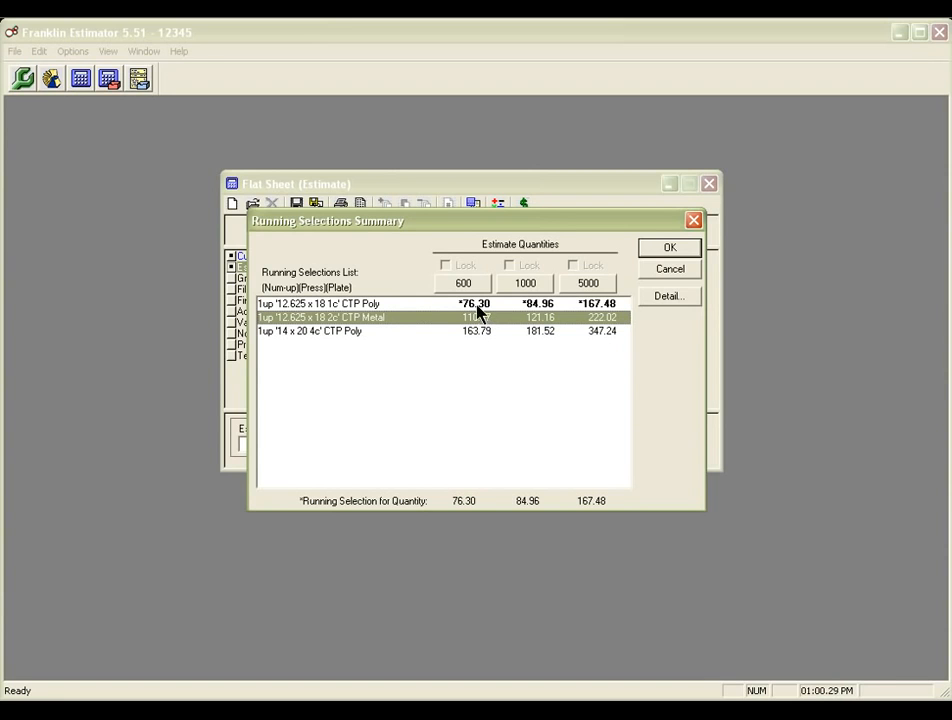
left_click(477, 310)
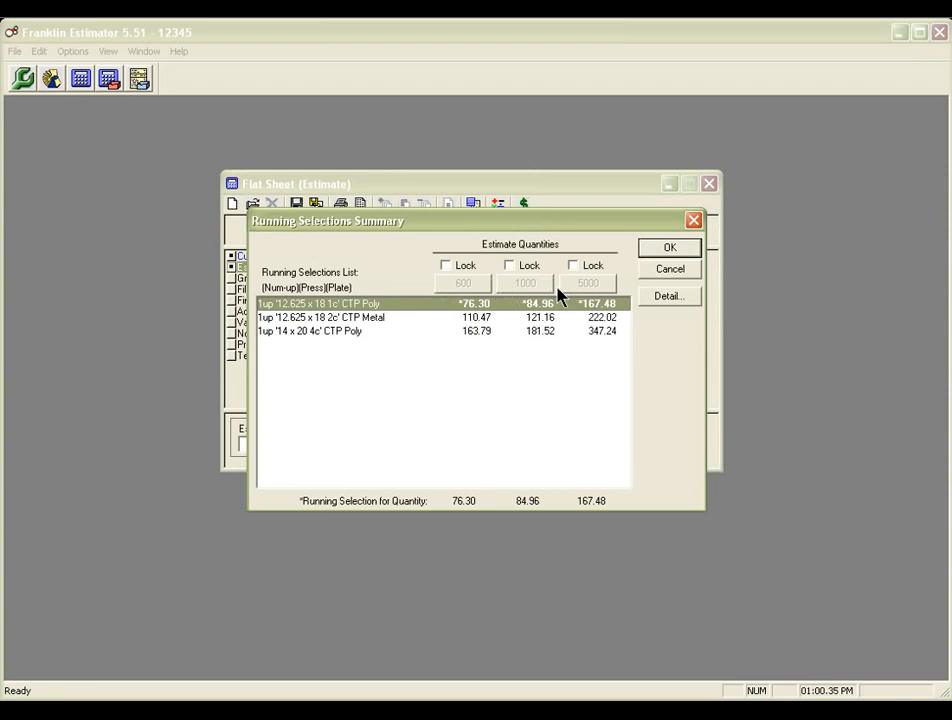
left_click(447, 266)
left_click(666, 250)
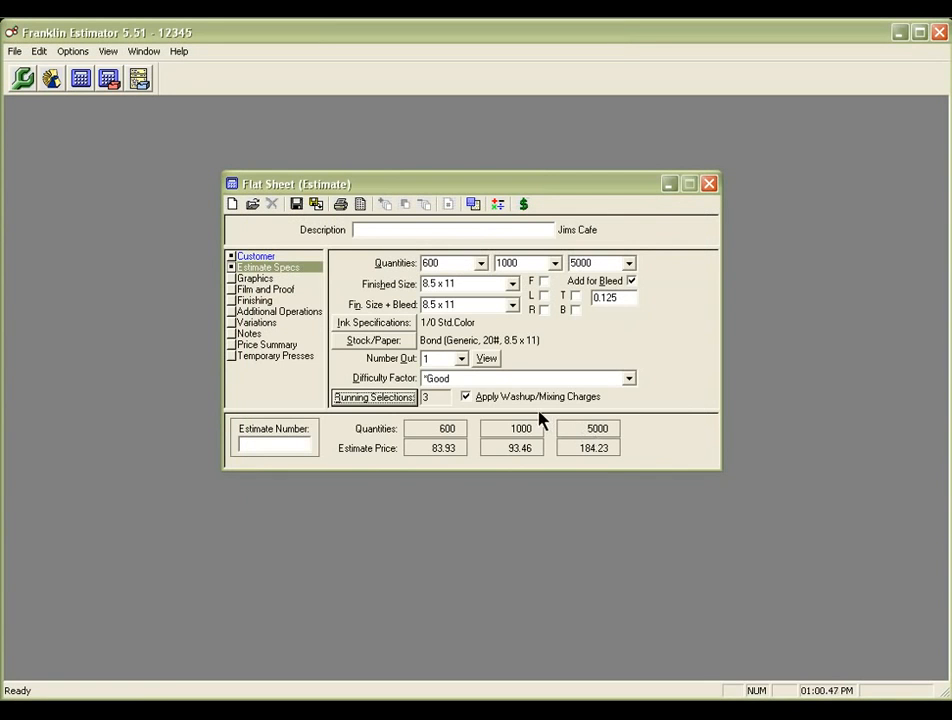
Review the options available for the estimate under Graphics, Film and Proof, and Finishing.
left_click(268, 280)
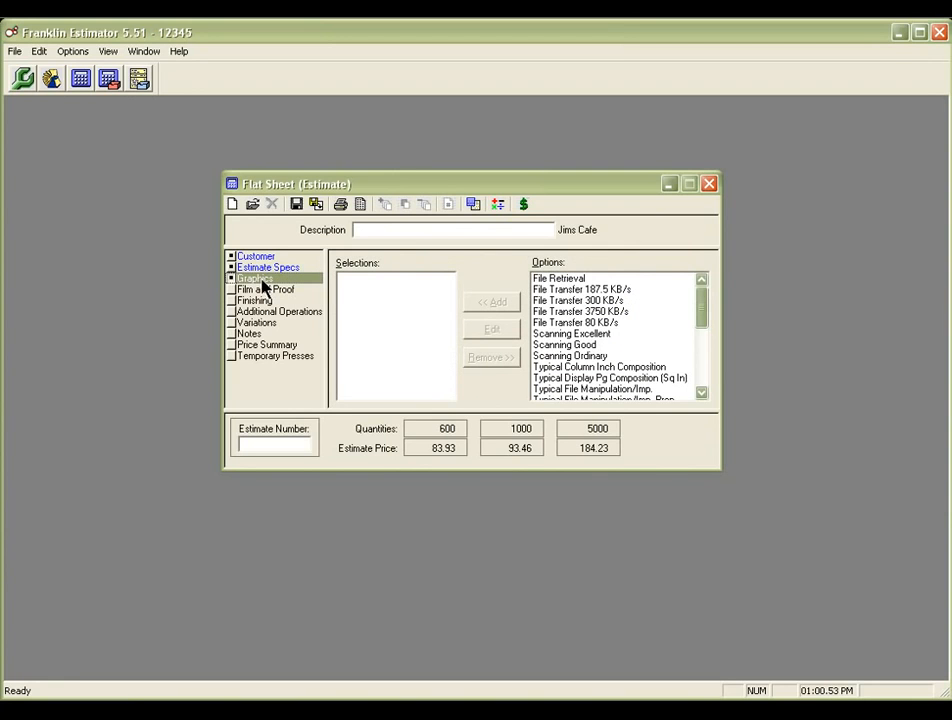
left_click(583, 322)
scroll(583, 322, "down", 3)
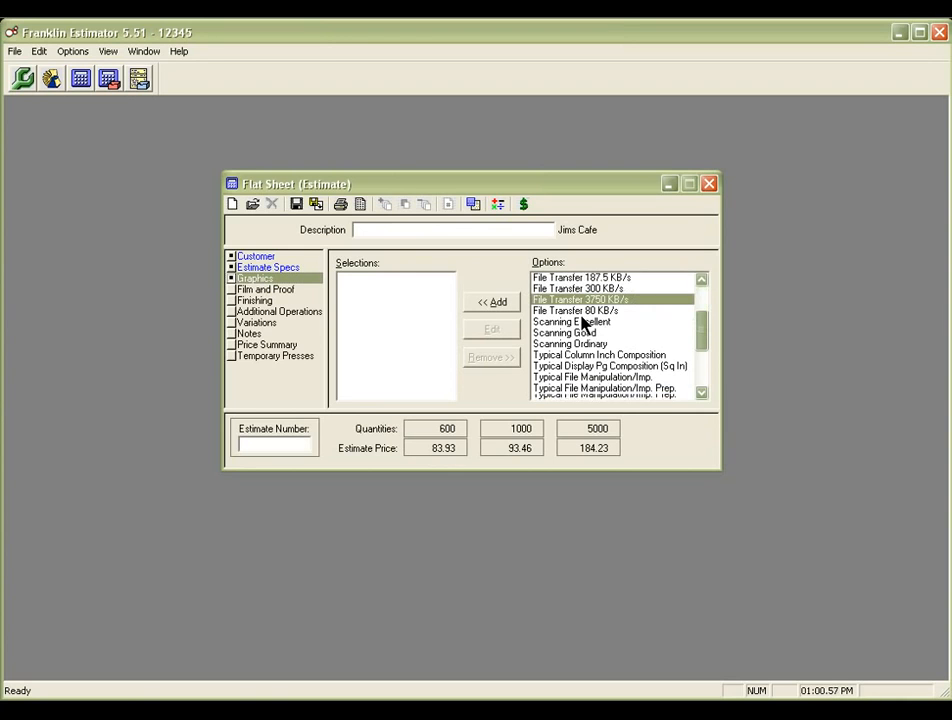
scroll(581, 318, "down", 2)
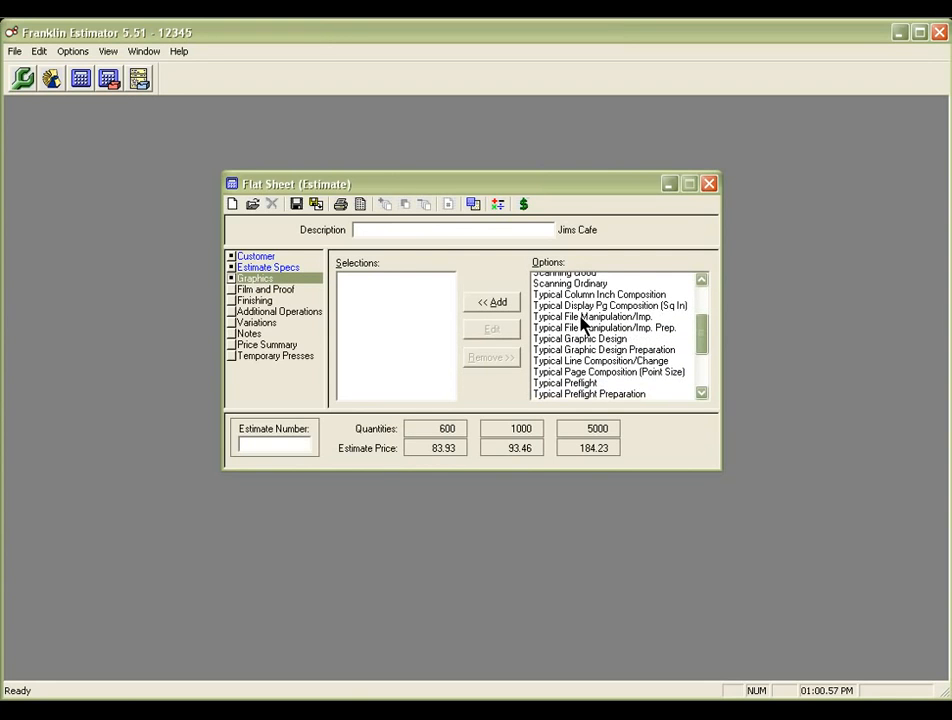
left_click(581, 315)
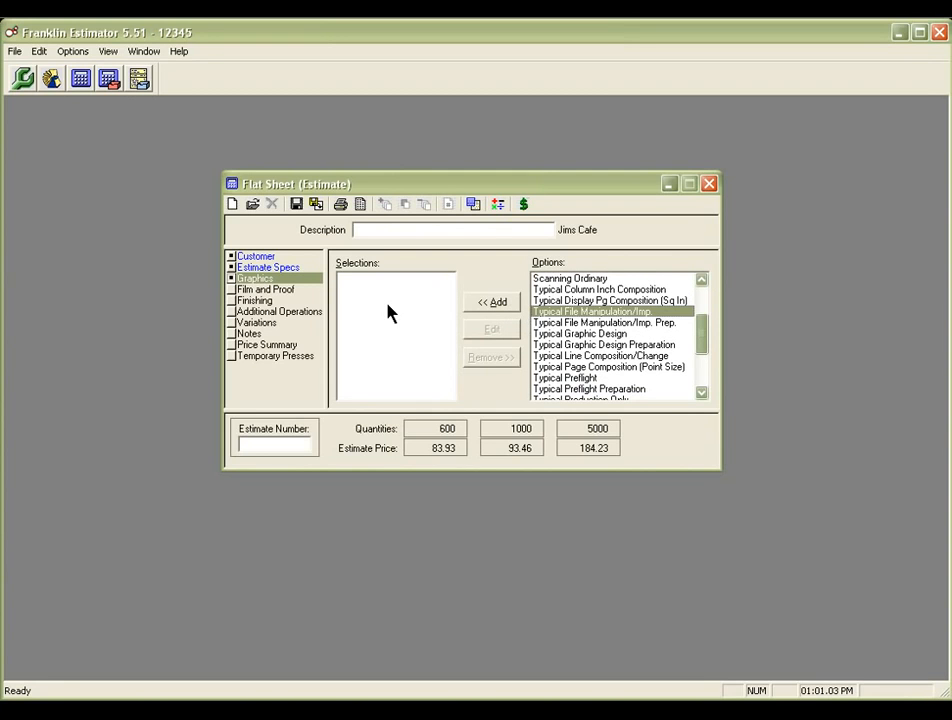
left_click(266, 289)
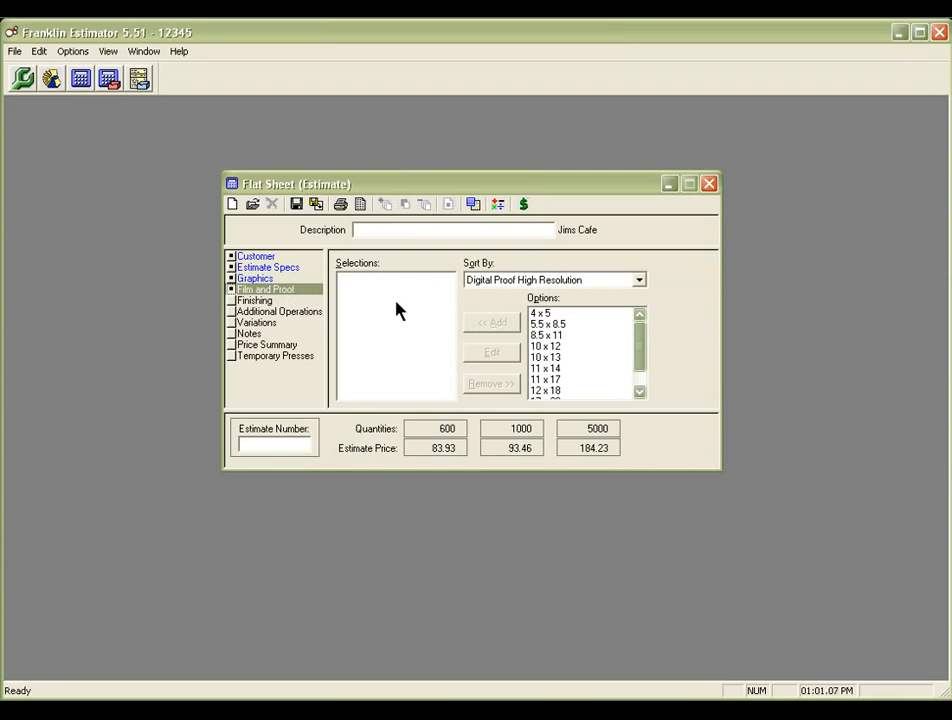
left_click(268, 300)
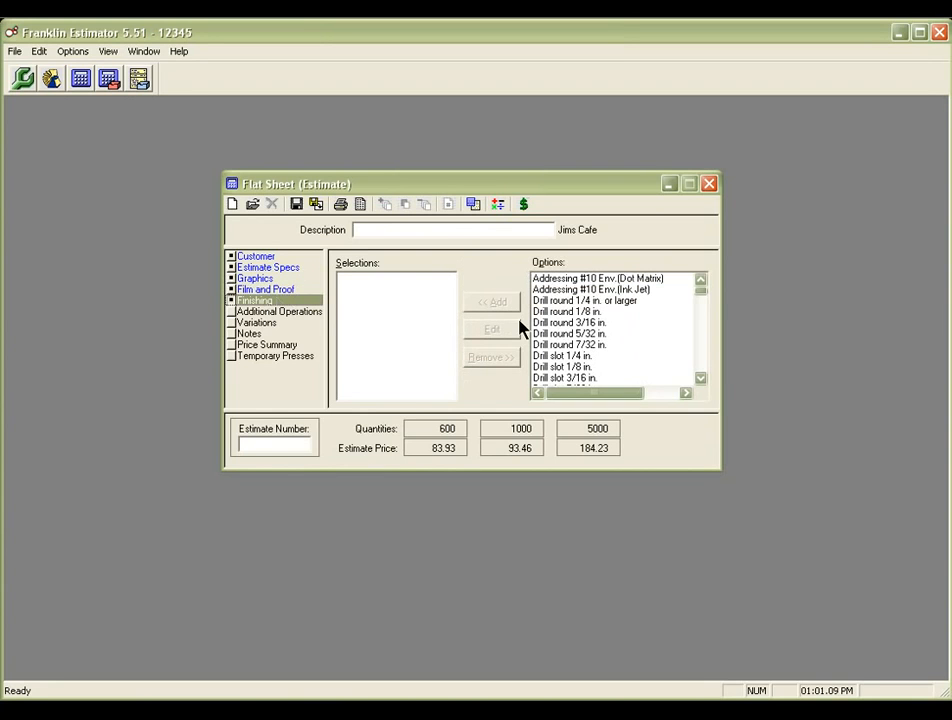
Review the estimate's additional operations and the list of available price variations.
left_click(303, 312)
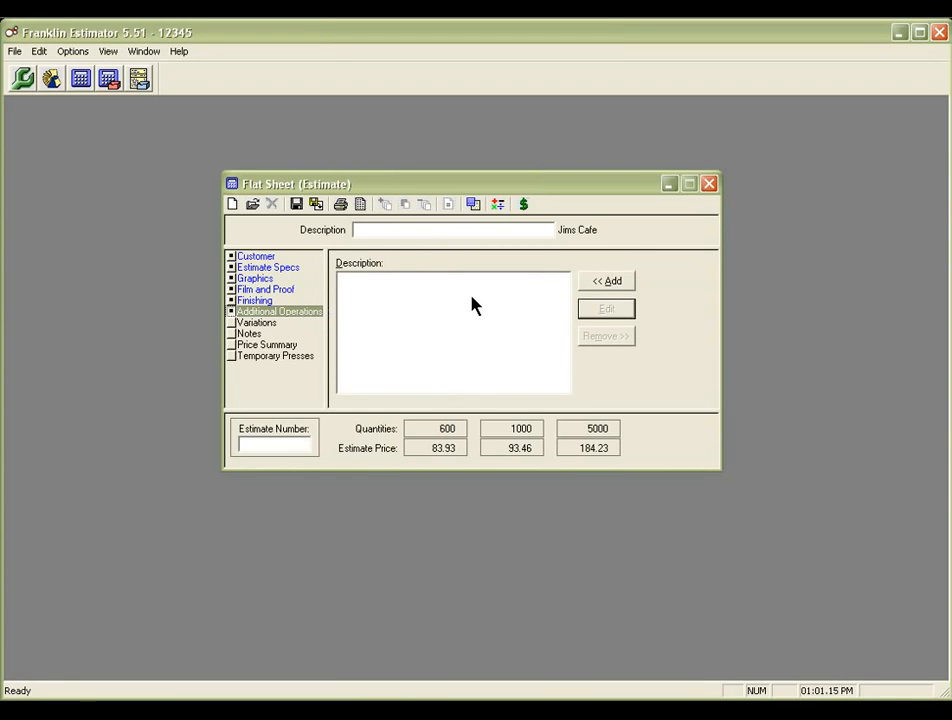
left_click(271, 324)
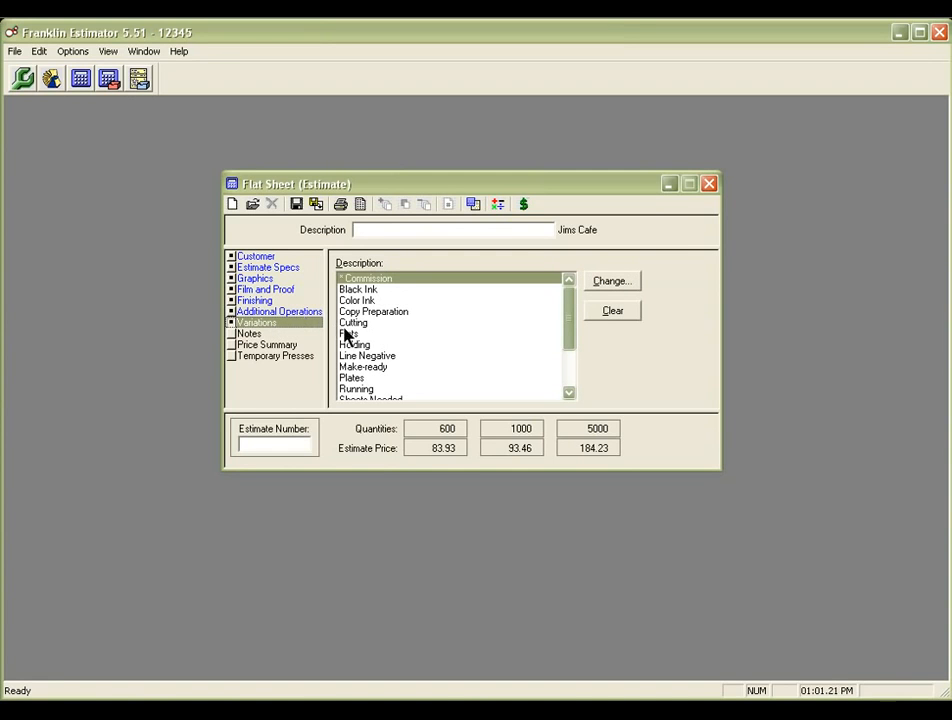
left_click(400, 316)
scroll(405, 318, "down", 2)
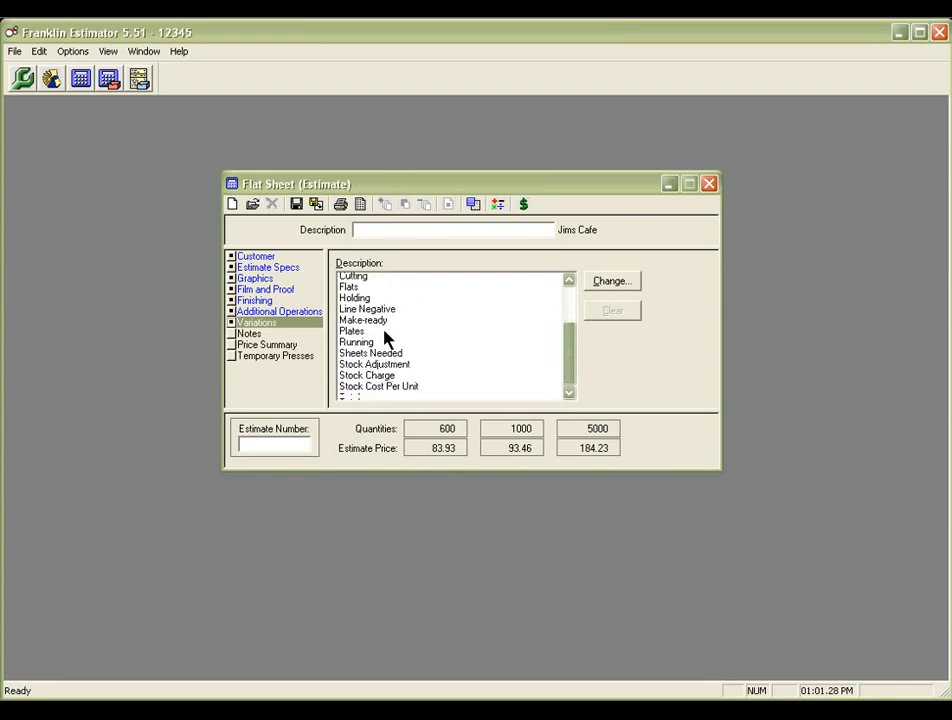
scroll(388, 340, "down", 1)
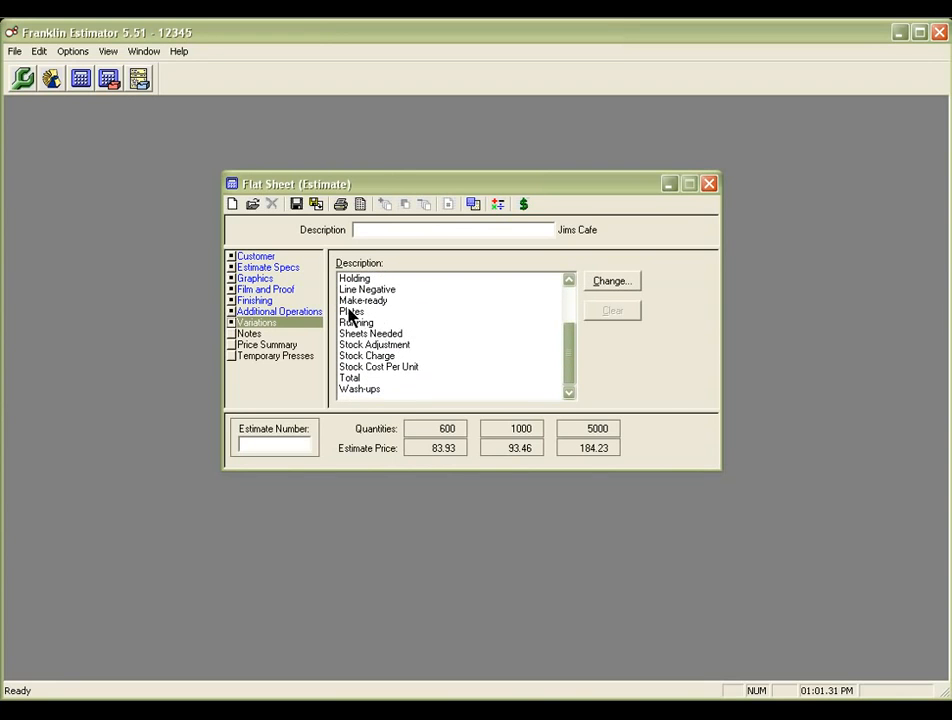
Enter a -10% price variation for Plates and copy it across the 600, 1000 and 5000 quantities.
double_click(350, 312)
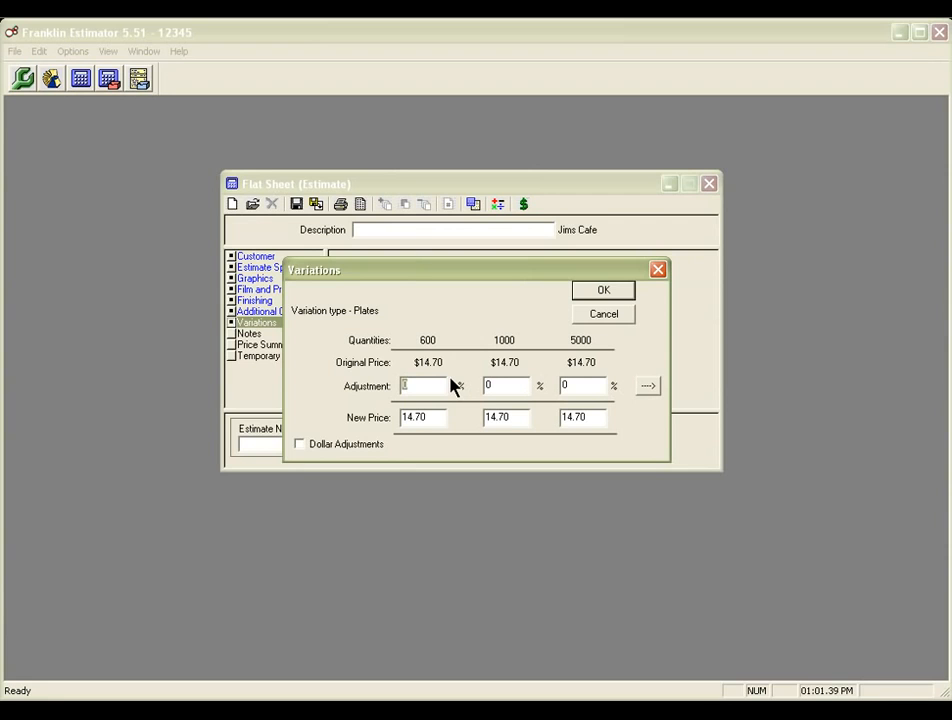
type("-10")
left_click(647, 387)
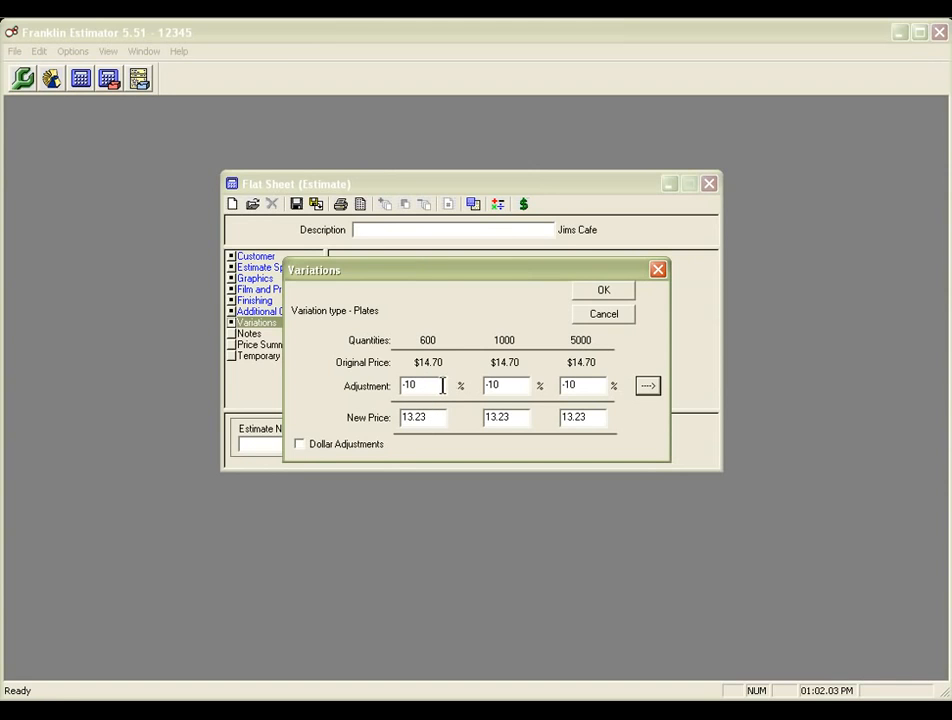
Reset the Plates adjustment to 0 for all quantities, switch it to dollar adjustments and accept the variation.
left_click_drag(440, 386, 378, 387)
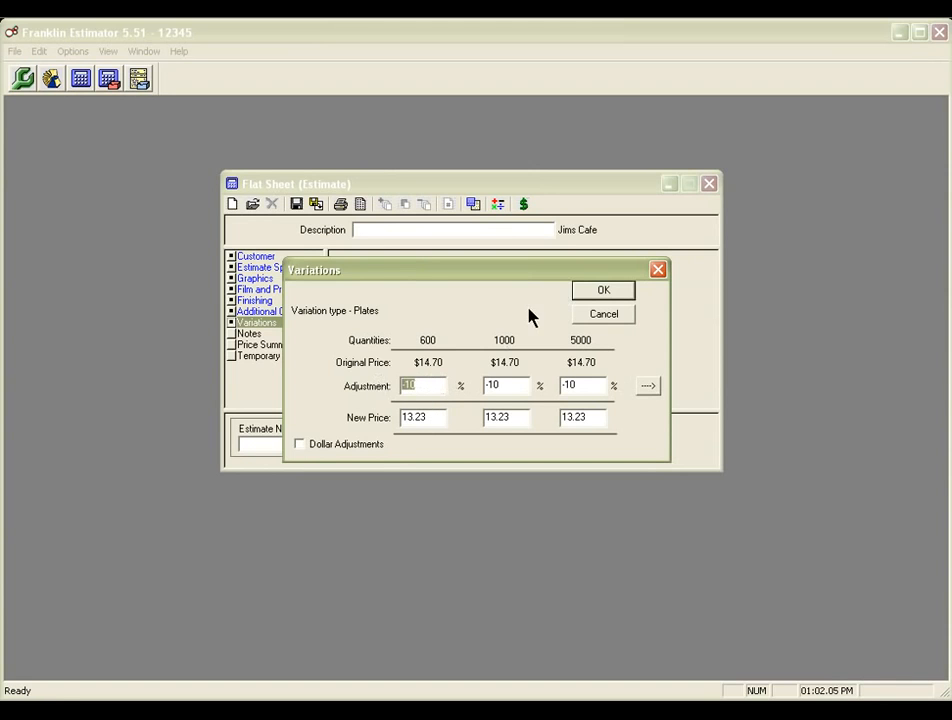
type("0")
left_click(642, 388)
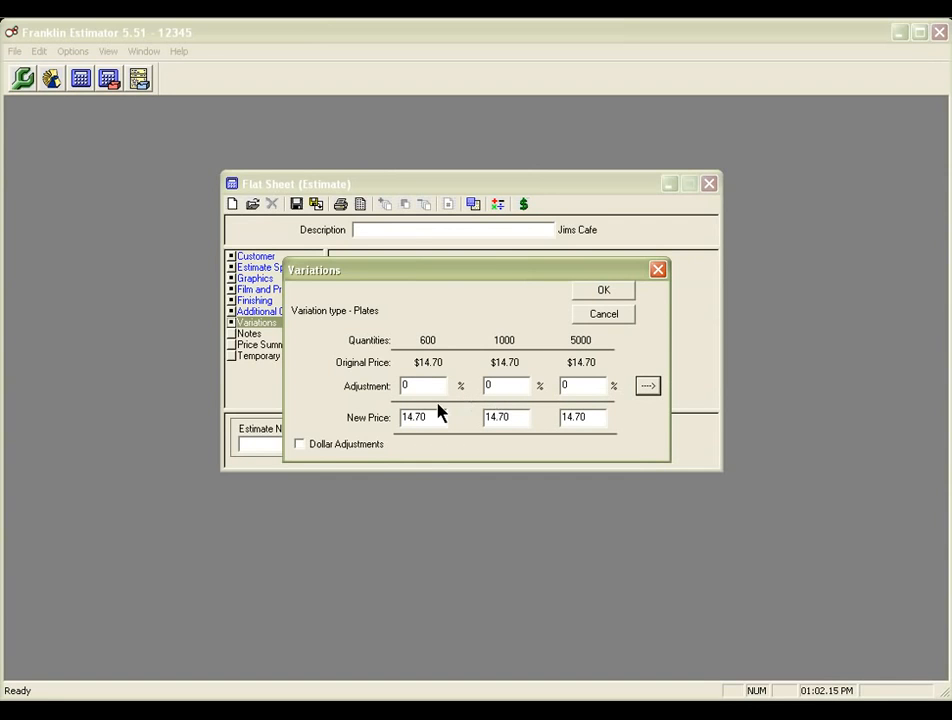
left_click(300, 445)
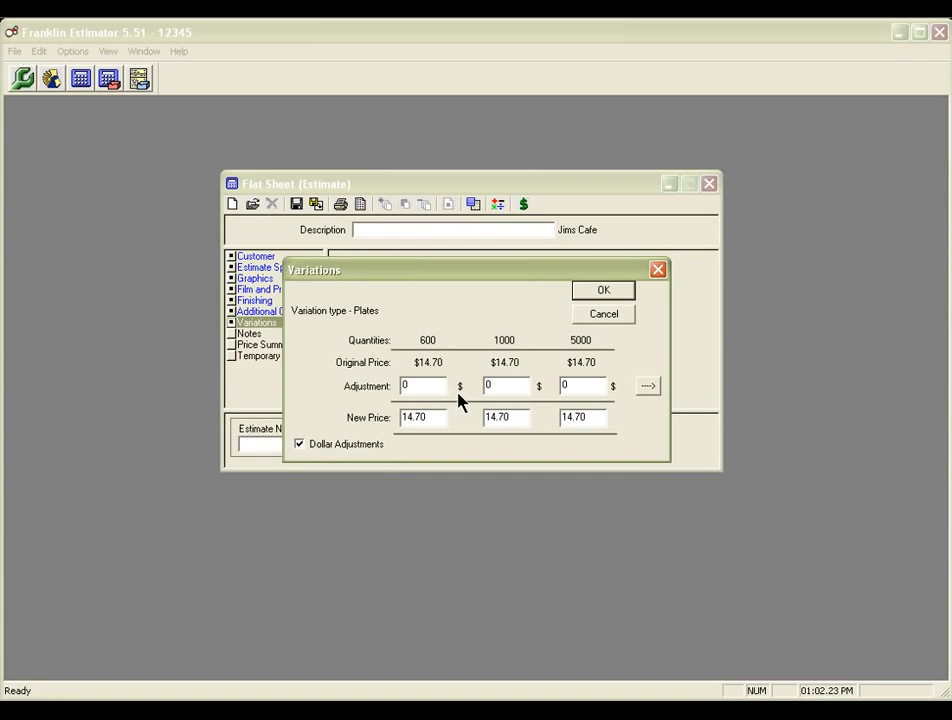
left_click(589, 297)
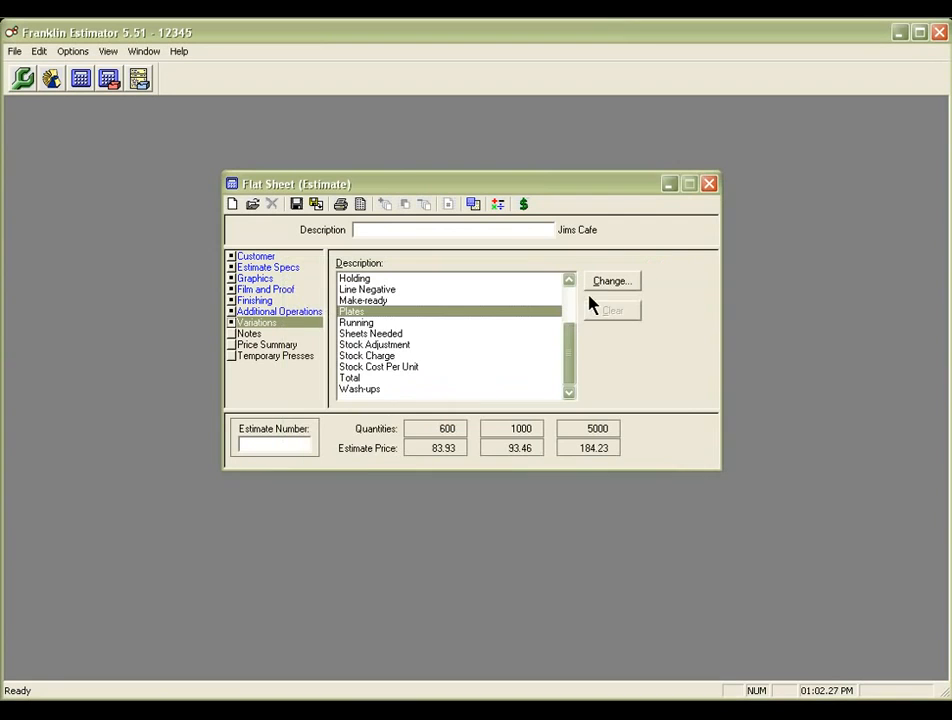
Look through the customer and internal note categories available for the estimate.
left_click(246, 336)
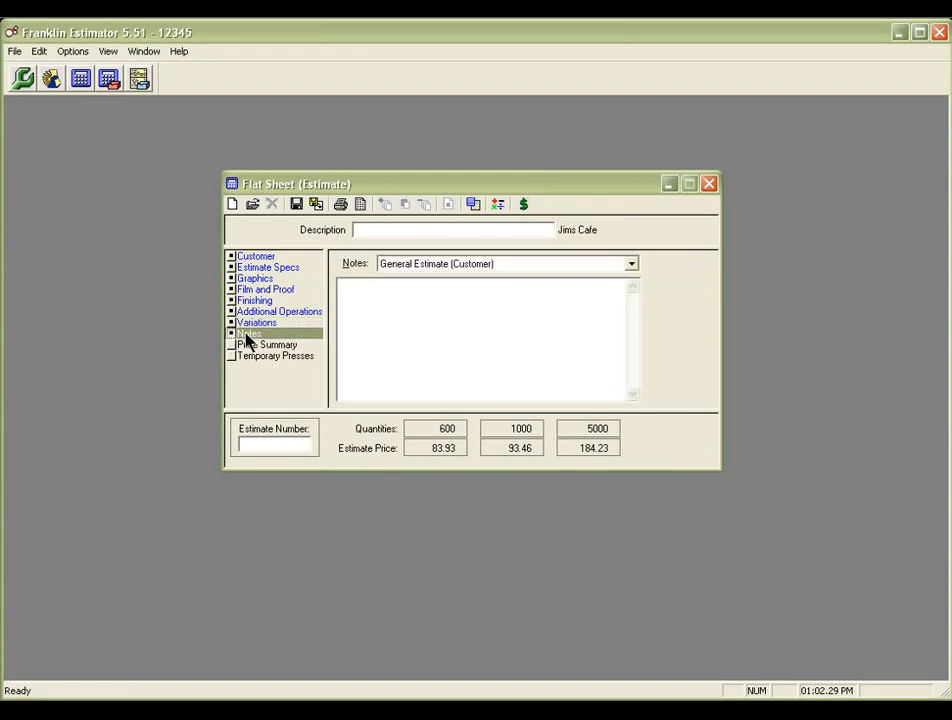
left_click(446, 266)
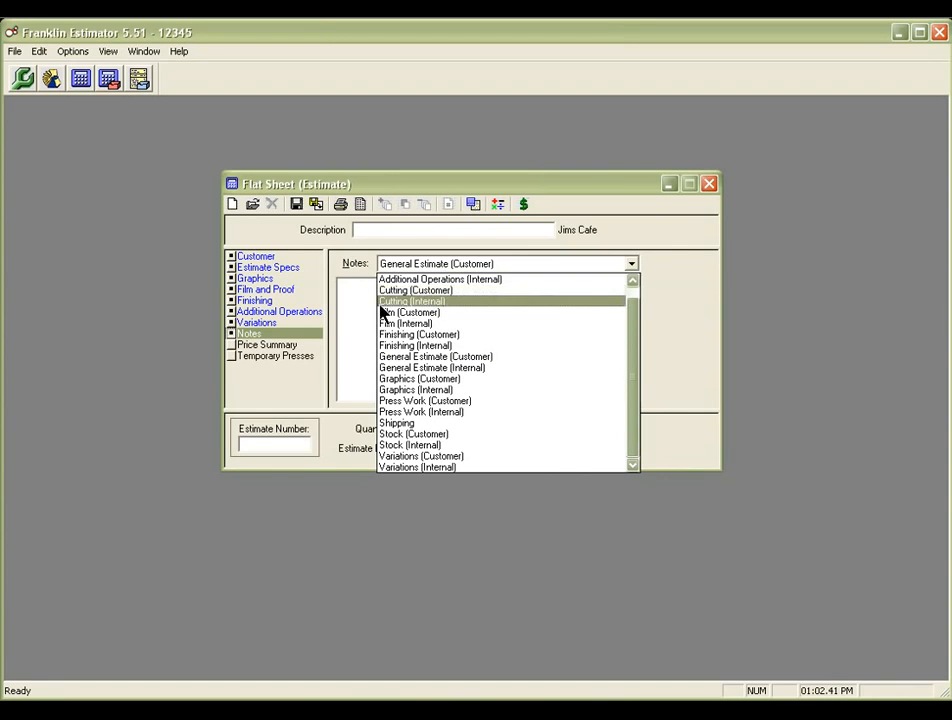
left_click(336, 319)
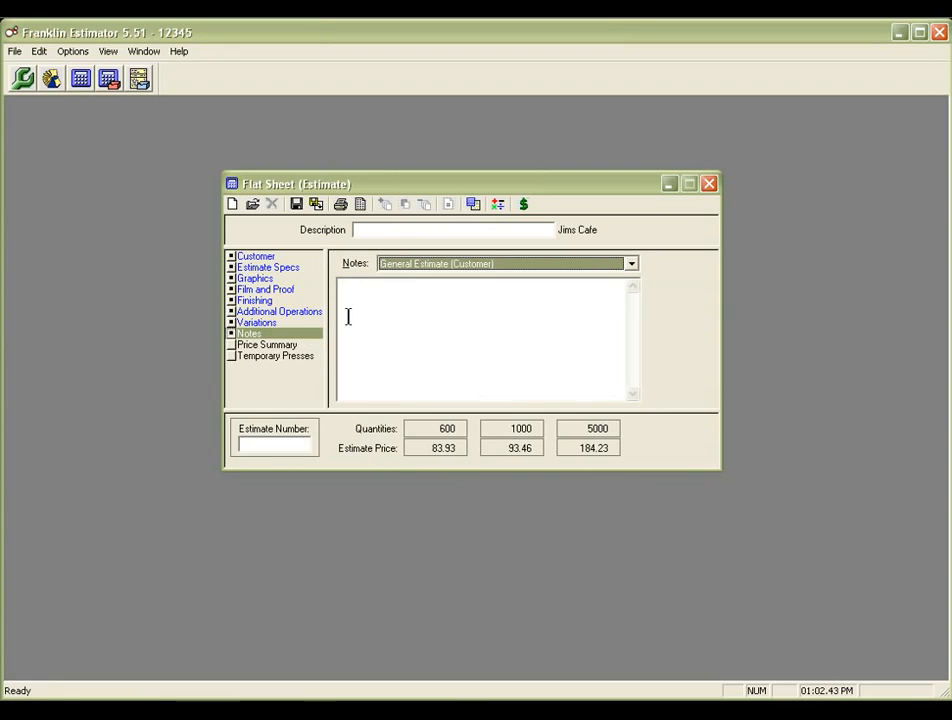
left_click(400, 289)
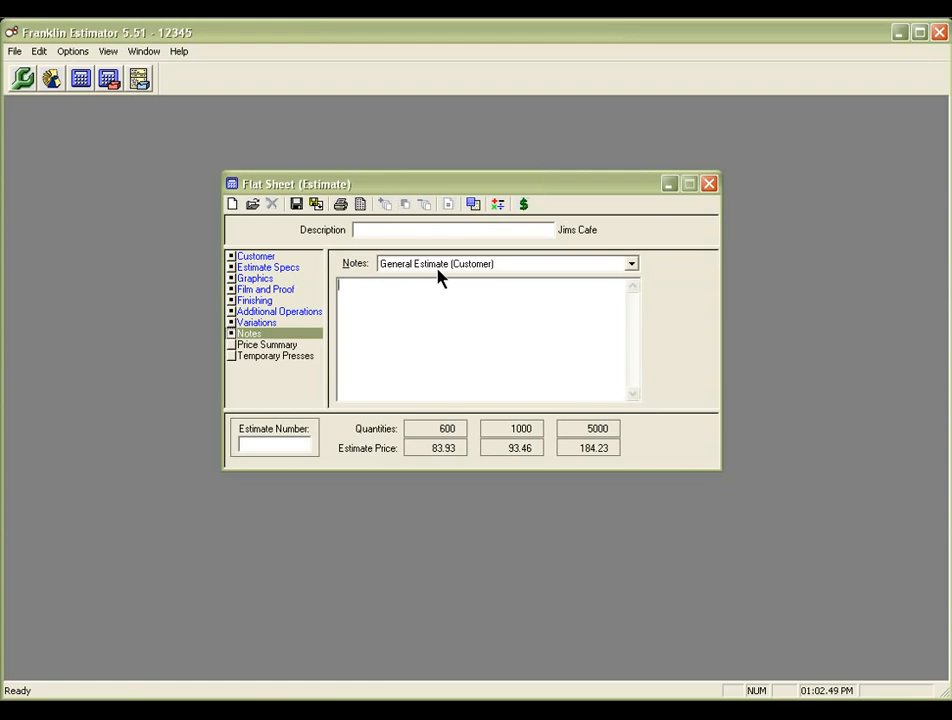
left_click(437, 266)
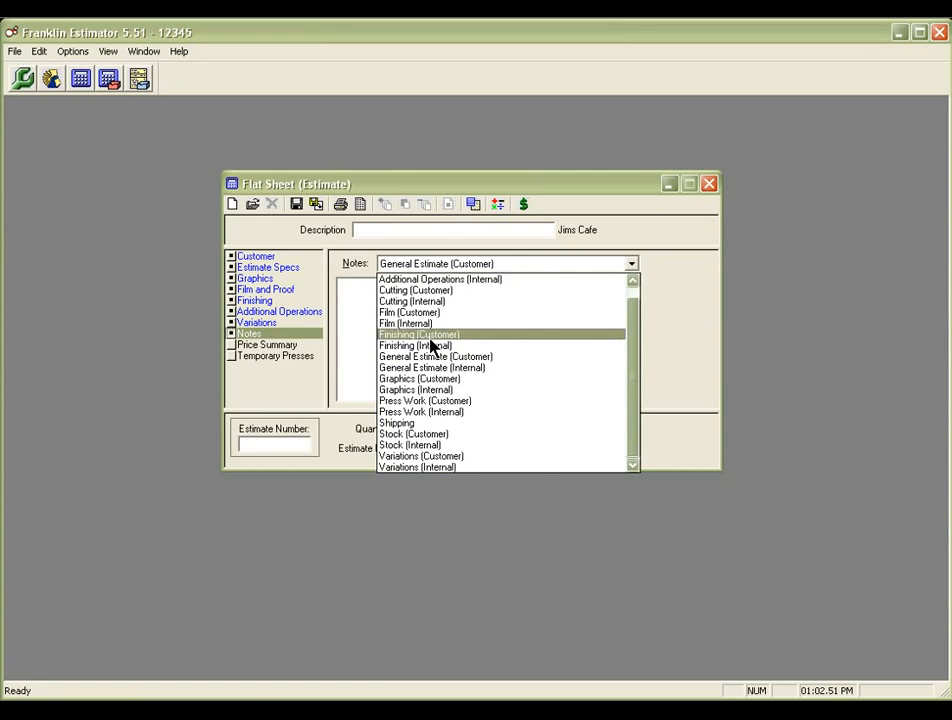
left_click(319, 358)
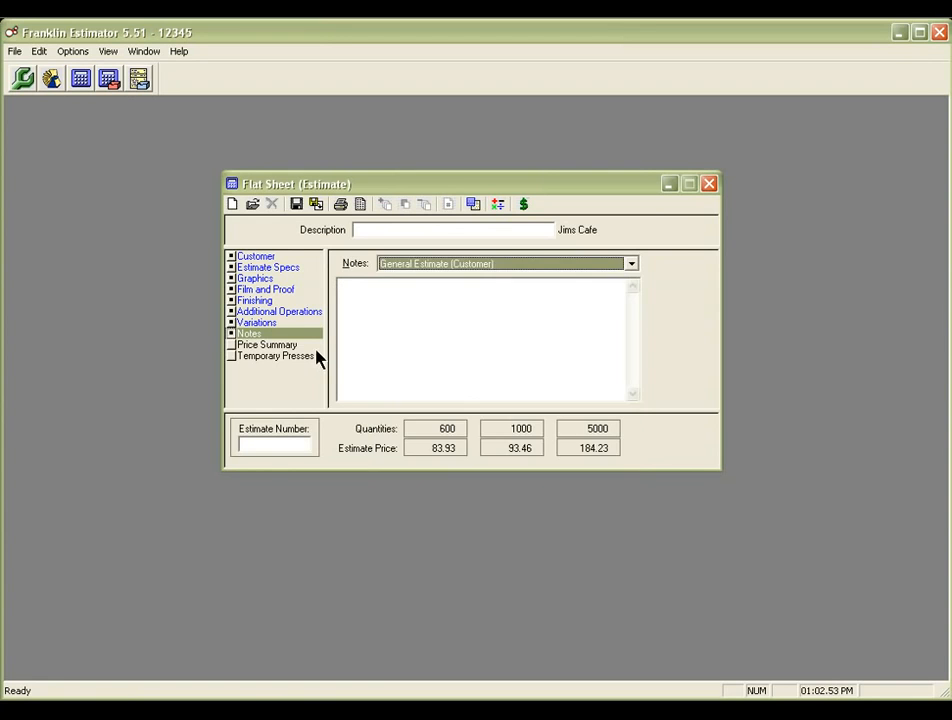
Review the price summary and the full Price Detail report for the three quantities, and close the report.
left_click(287, 345)
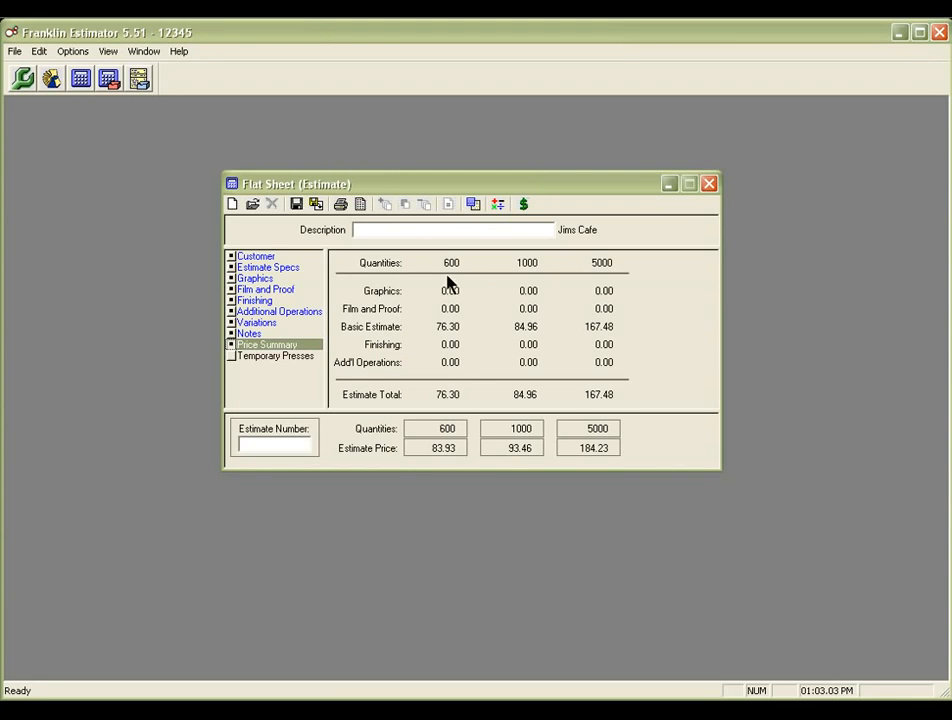
left_click(523, 205)
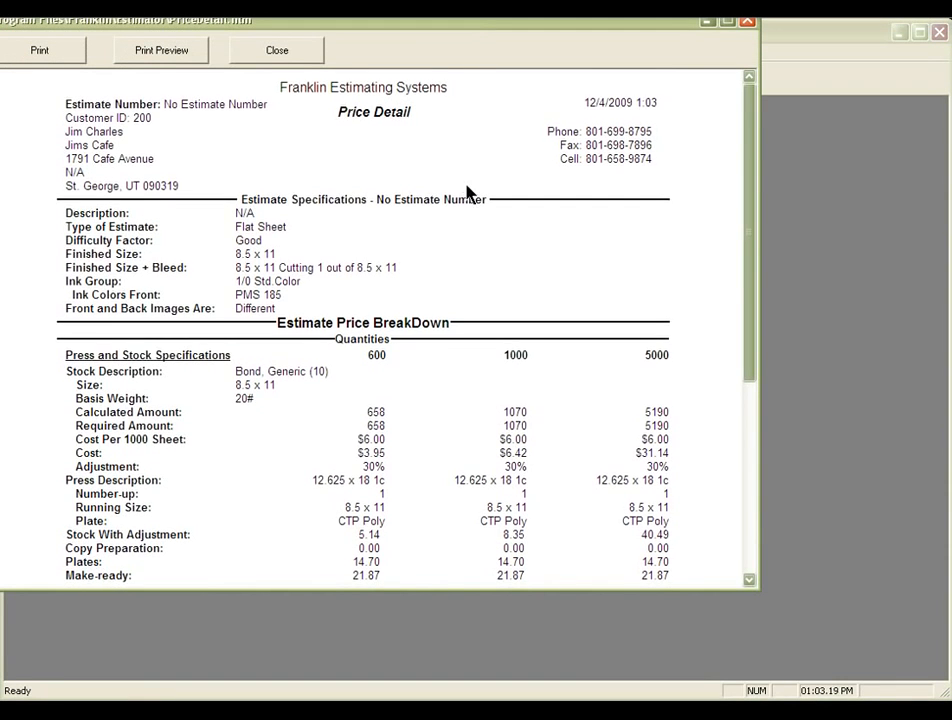
scroll(467, 190, "down", 3)
scroll(467, 193, "down", 1)
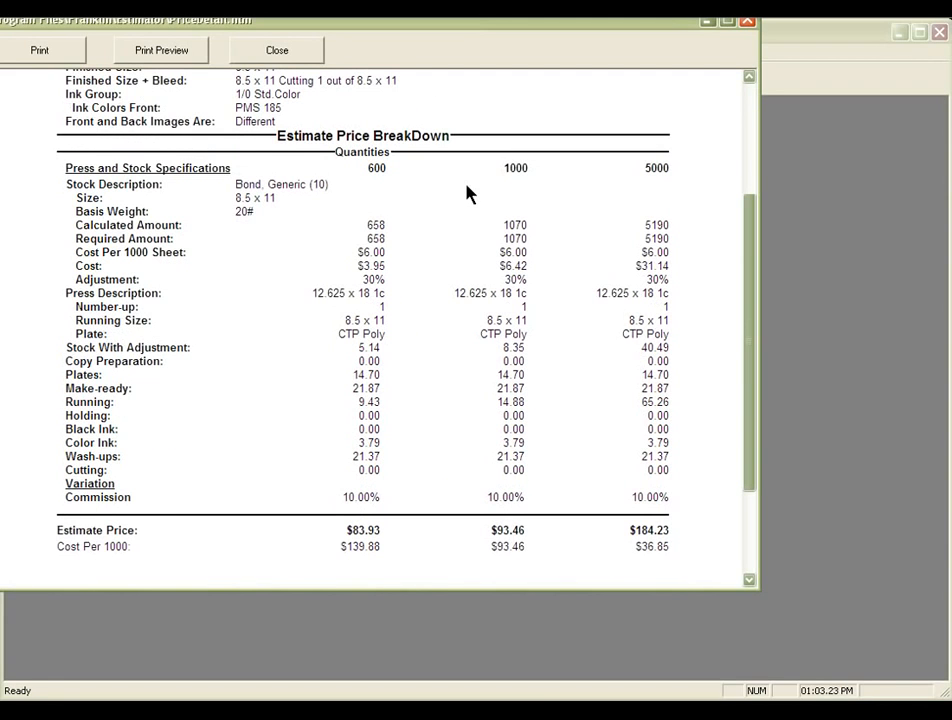
left_click(303, 57)
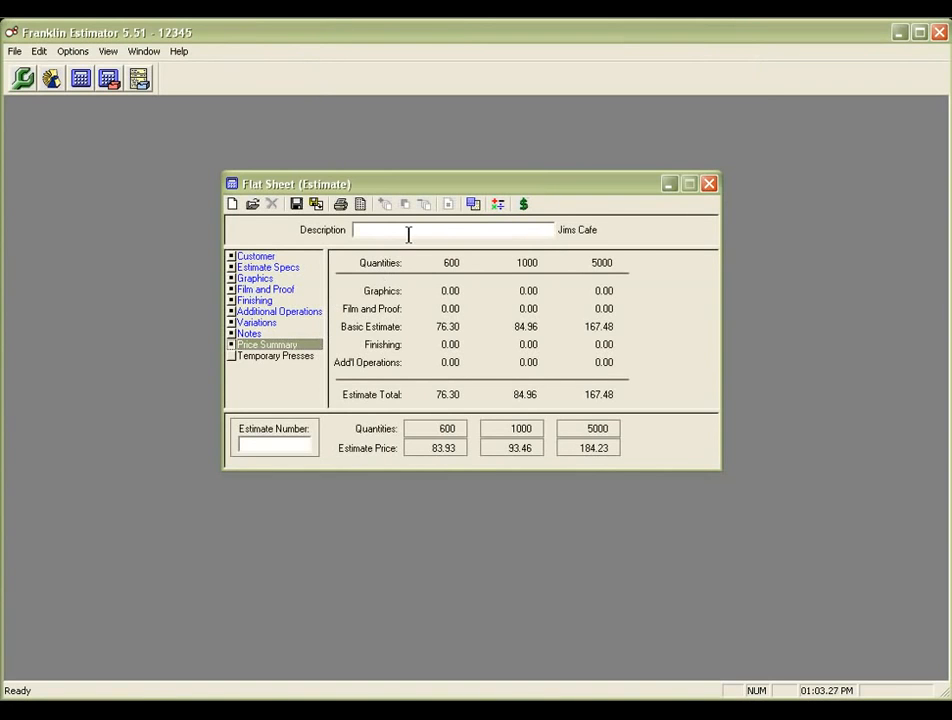
Save the estimate without a description so it gets an estimate number, and highlight that number.
left_click(360, 236)
left_click(300, 207)
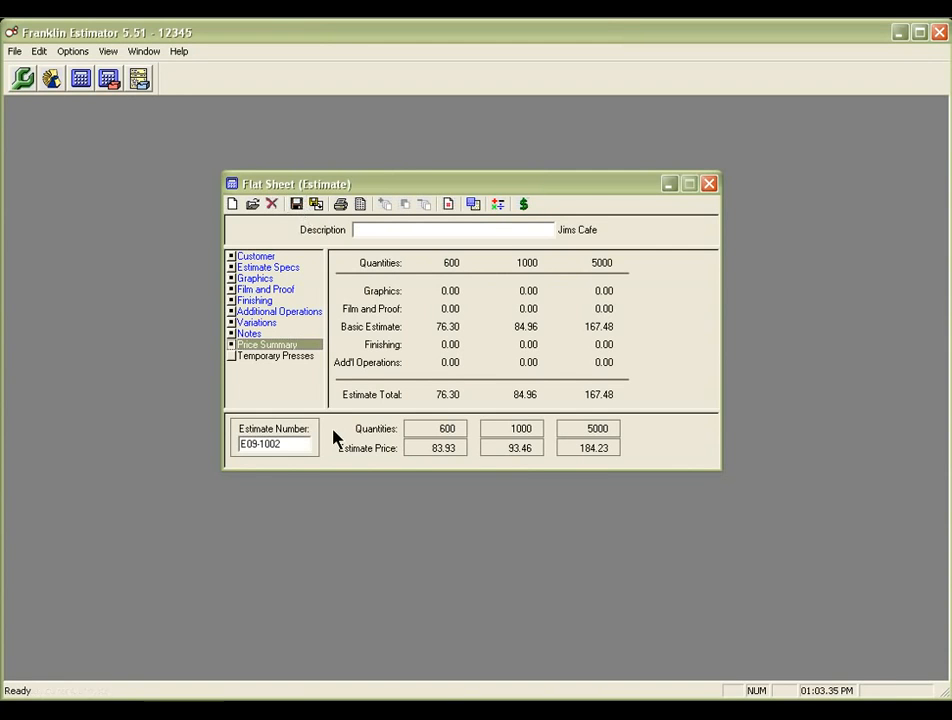
left_click_drag(288, 444, 238, 444)
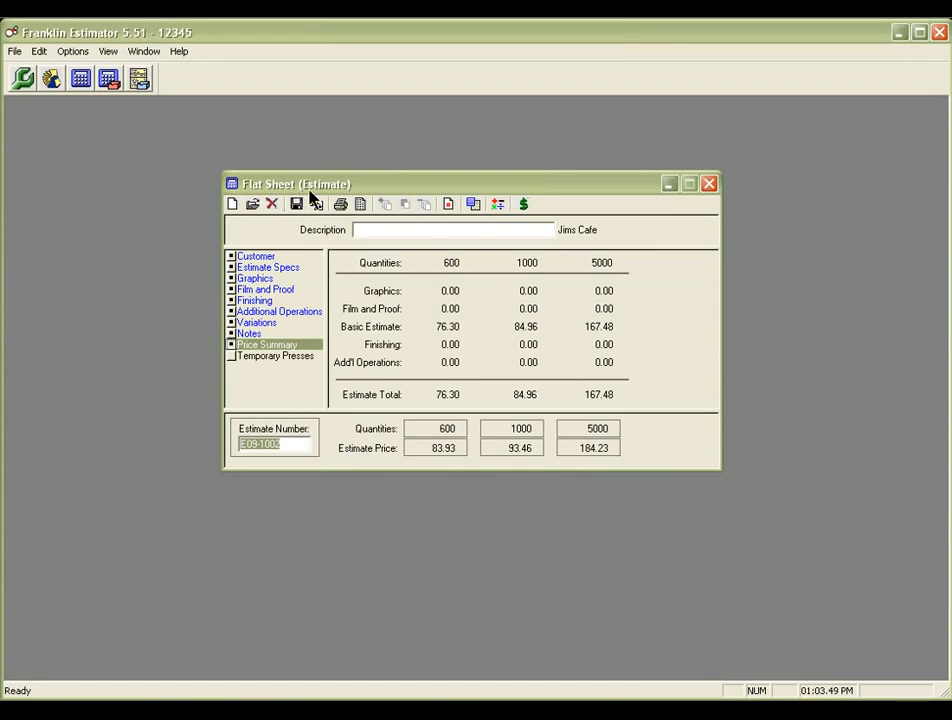
Convert the saved estimate to a job ticket and check the job quantity choices, keeping 600.
left_click(476, 206)
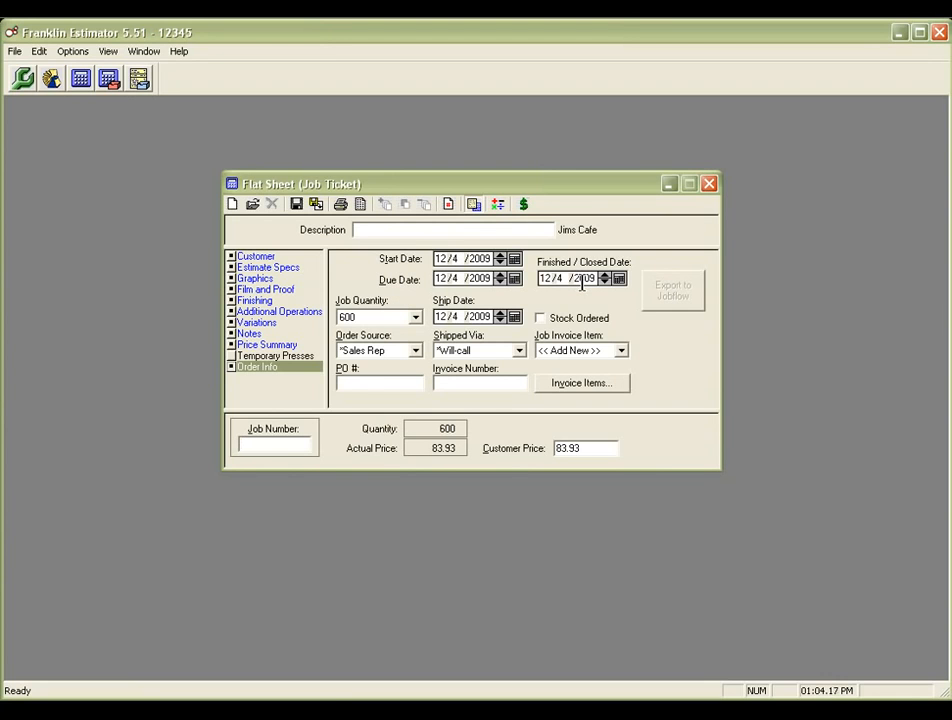
left_click(418, 317)
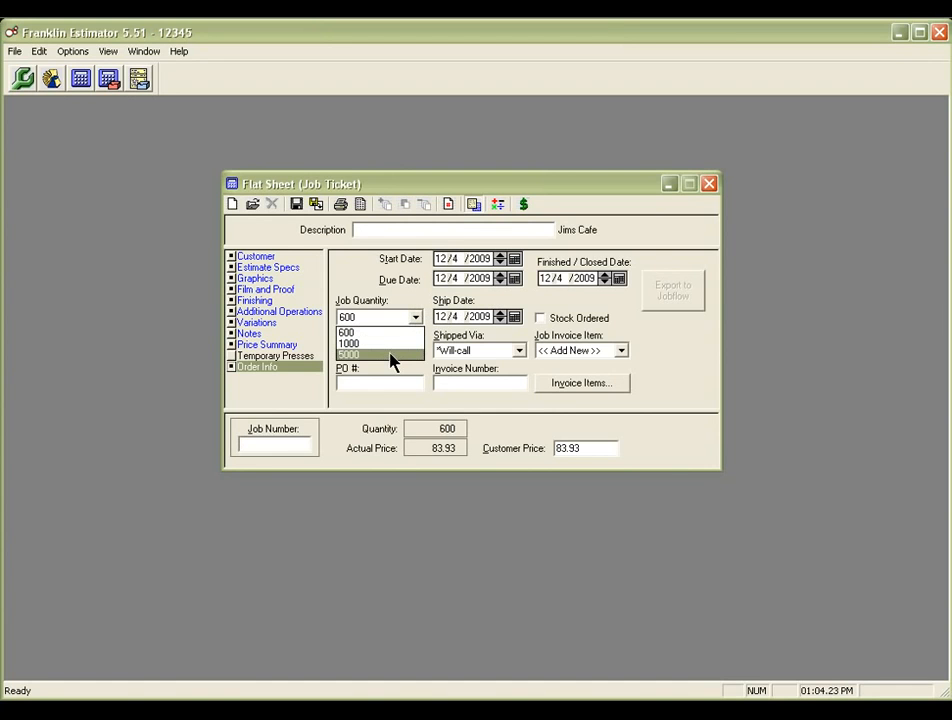
left_click(401, 283)
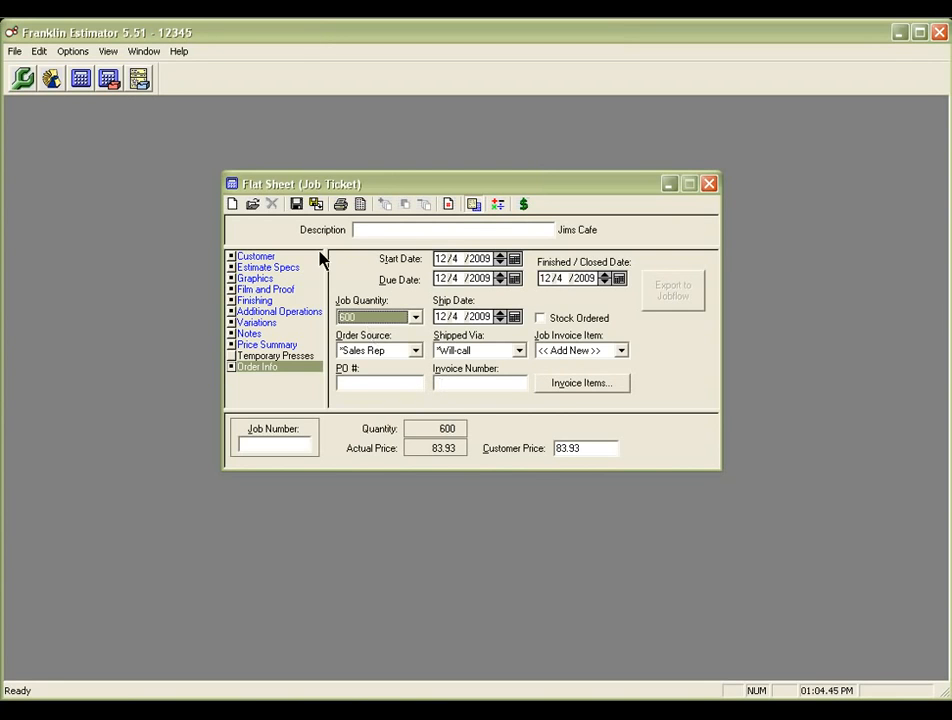
Save the job ticket and close it, saving once more before closing.
left_click(298, 205)
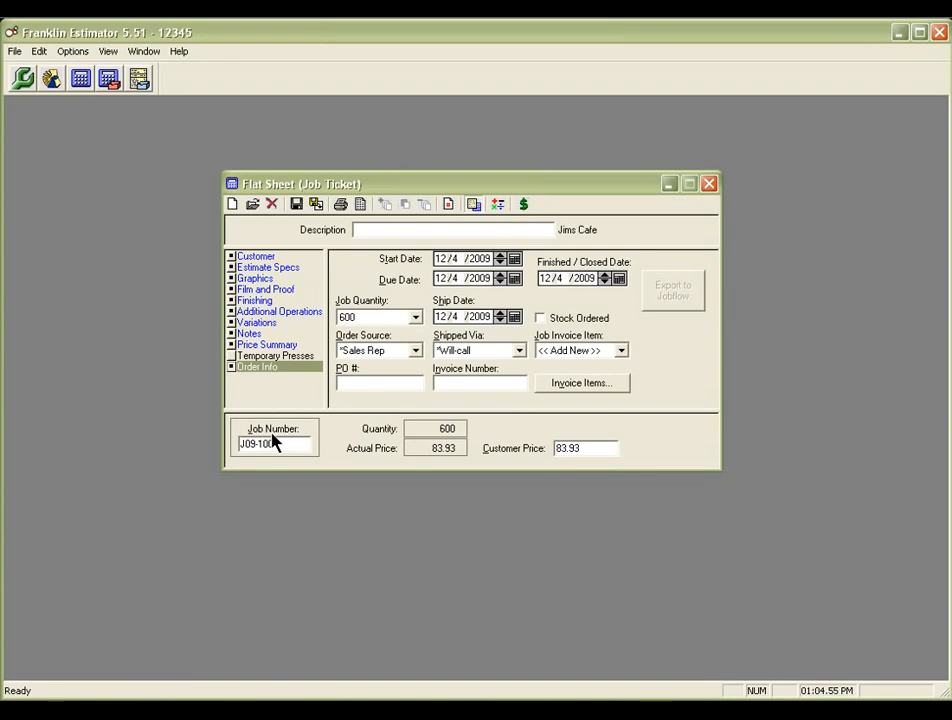
left_click(709, 185)
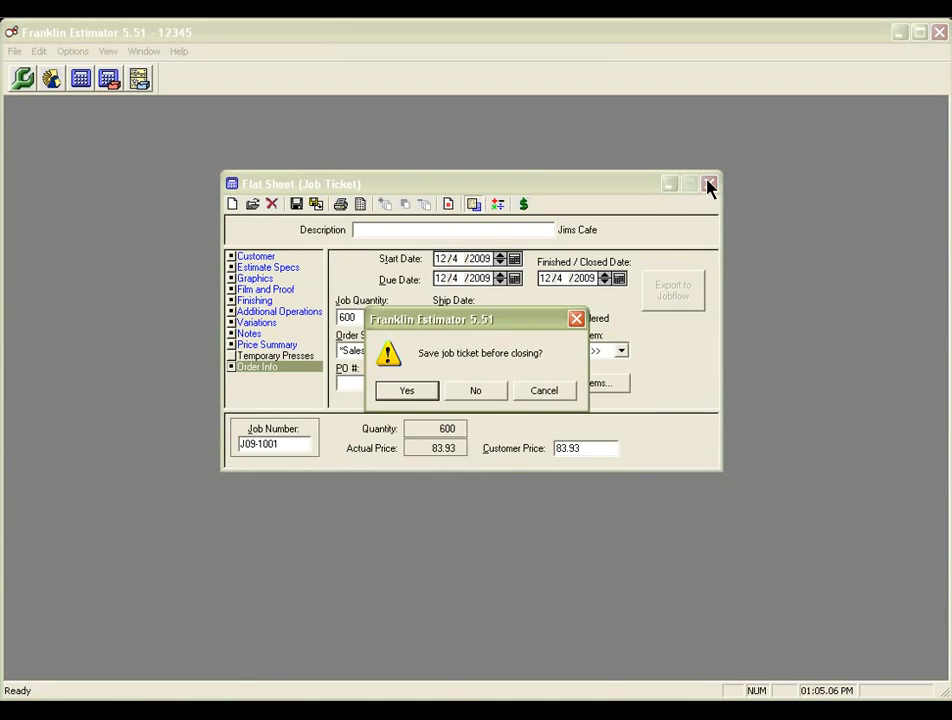
left_click(430, 389)
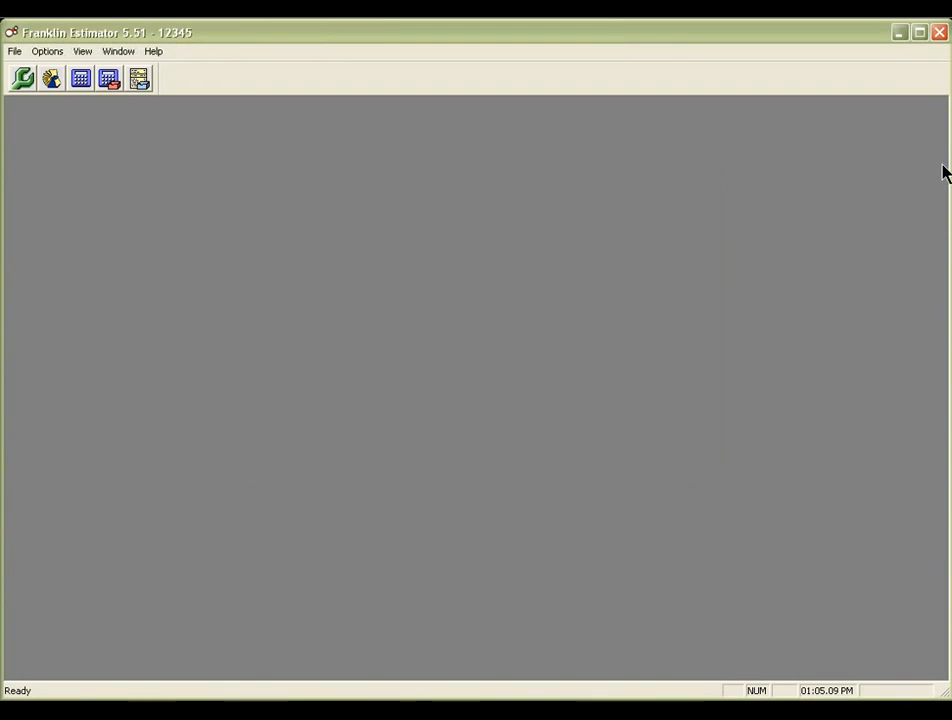